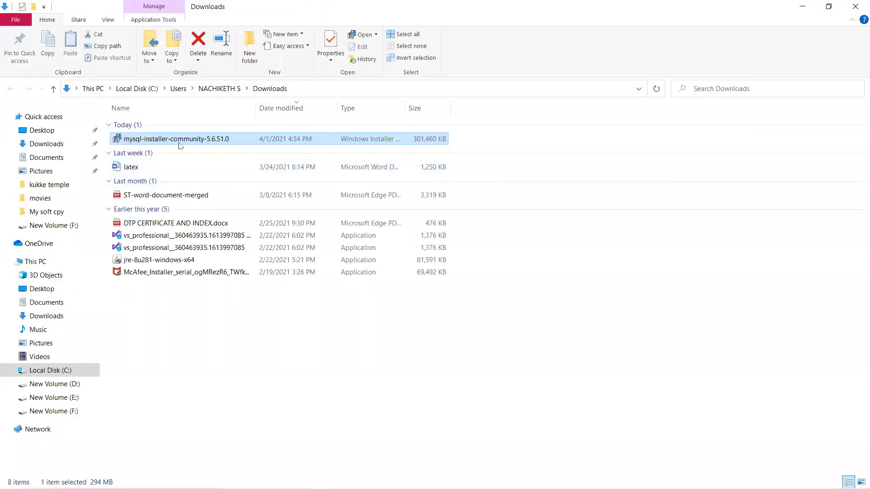
Step: Copy the MySQL installer and create a softwares-2021 folder on New Volume (F:)
{"action": "right_click", "coordinate": [180, 143]}
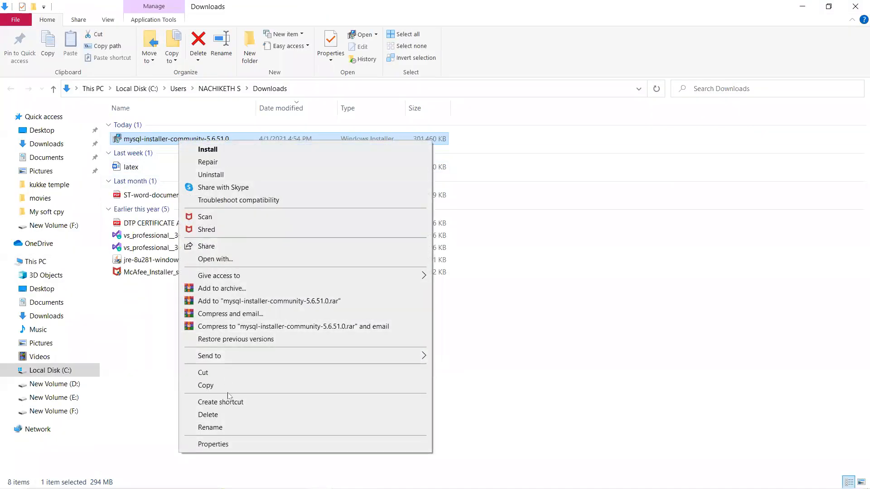
{"action": "left_click", "coordinate": [205, 385]}
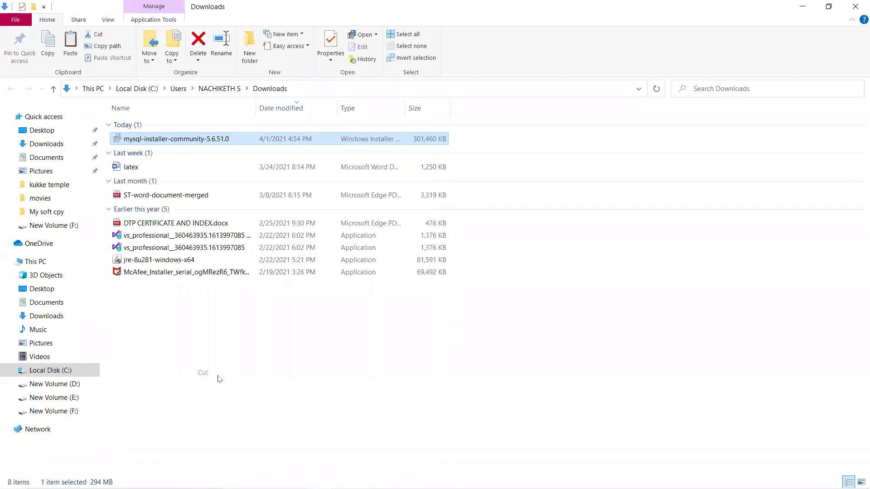
{"action": "left_click", "coordinate": [53, 411]}
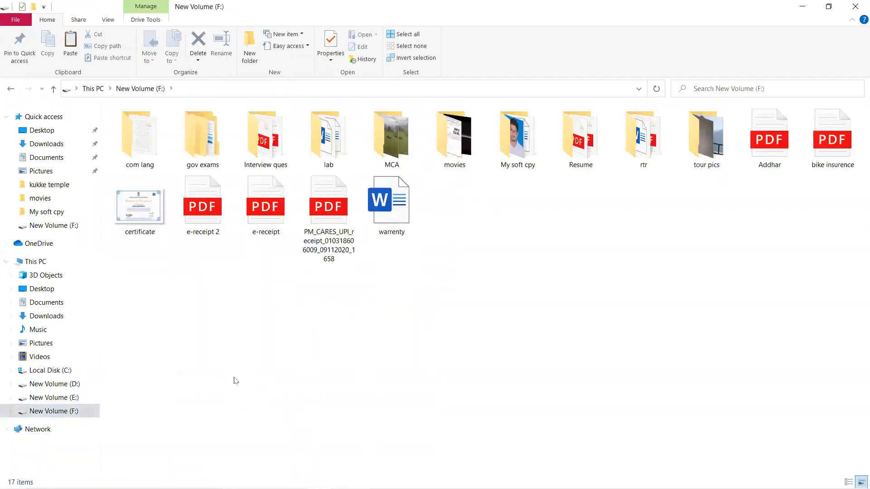
{"action": "key", "text": "ctrl+shift+n"}
{"action": "type", "text": "softwares-2021"}
{"action": "key", "text": "Return"}
{"action": "key", "text": "Return"}
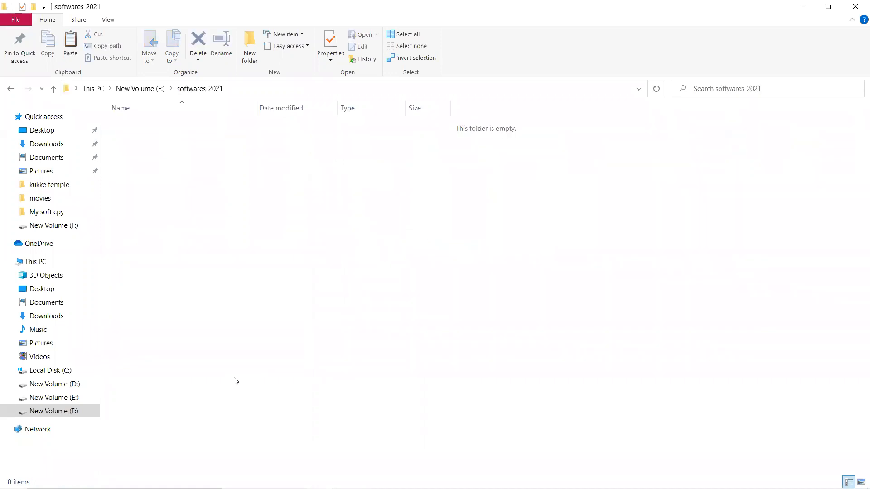
Step: Paste the MySQL installer community 5.6.51.0 package into softwares-2021
{"action": "right_click", "coordinate": [205, 187]}
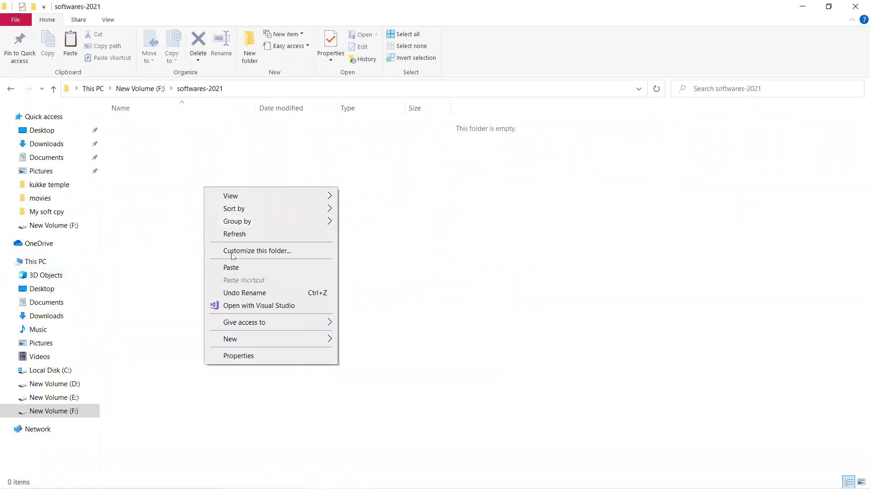
{"action": "left_click", "coordinate": [231, 267]}
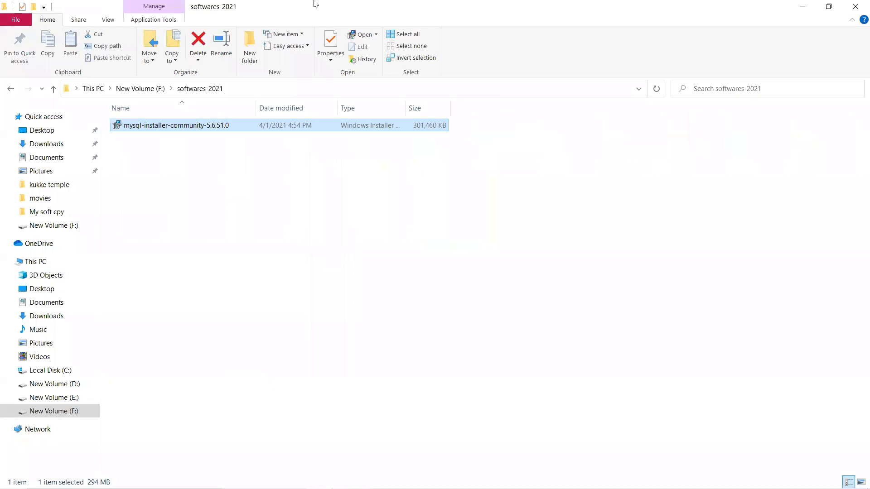
{"action": "left_click", "coordinate": [234, 265]}
{"action": "left_click", "coordinate": [175, 128]}
Step: Run mysql-installer-community-5.6.51.0 via its Install action so MySQL Installer opens
{"action": "right_click", "coordinate": [176, 129]}
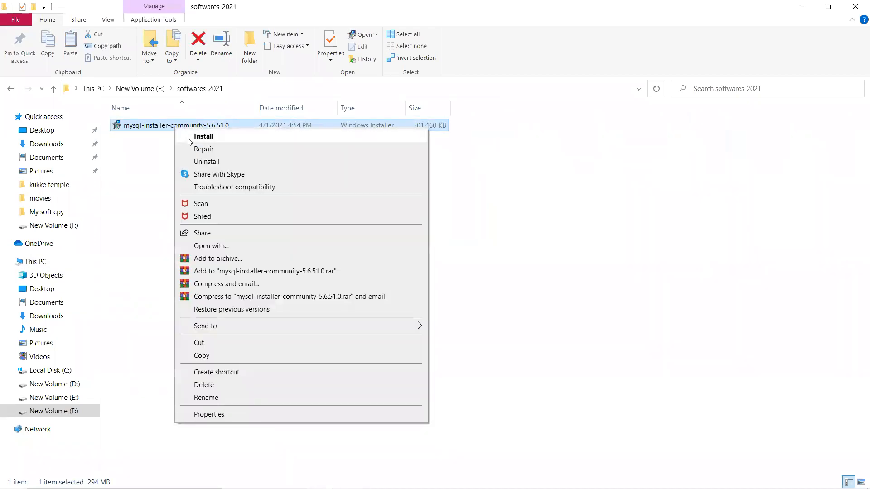
{"action": "left_click", "coordinate": [204, 137]}
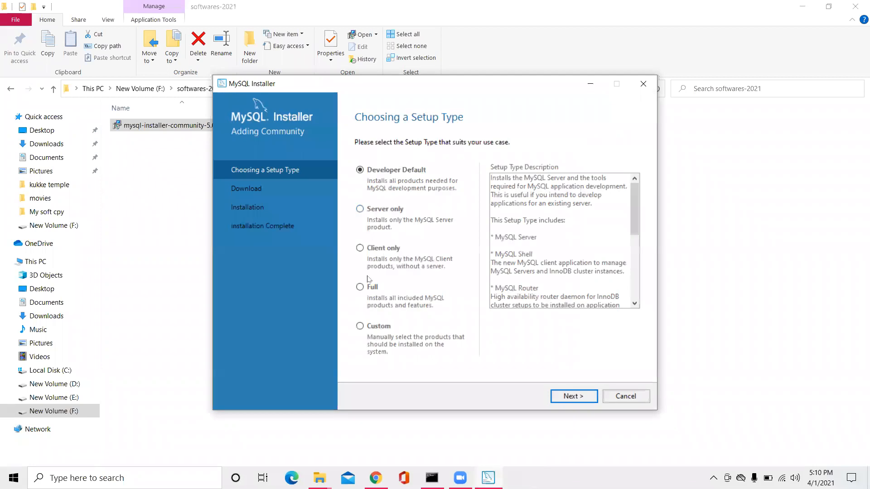
Step: Choose Custom setup and add MySQL Server 5.6.51 - X64 to the products to install
{"action": "left_click", "coordinate": [361, 327]}
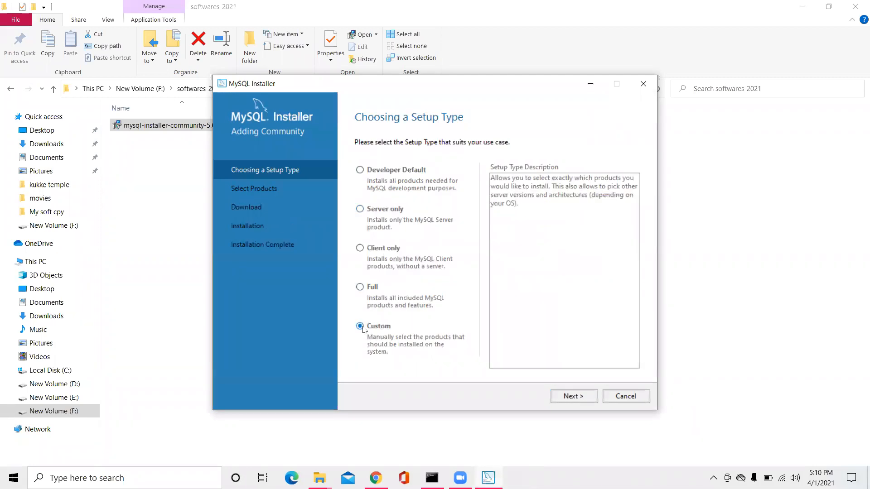
{"action": "left_click", "coordinate": [573, 397]}
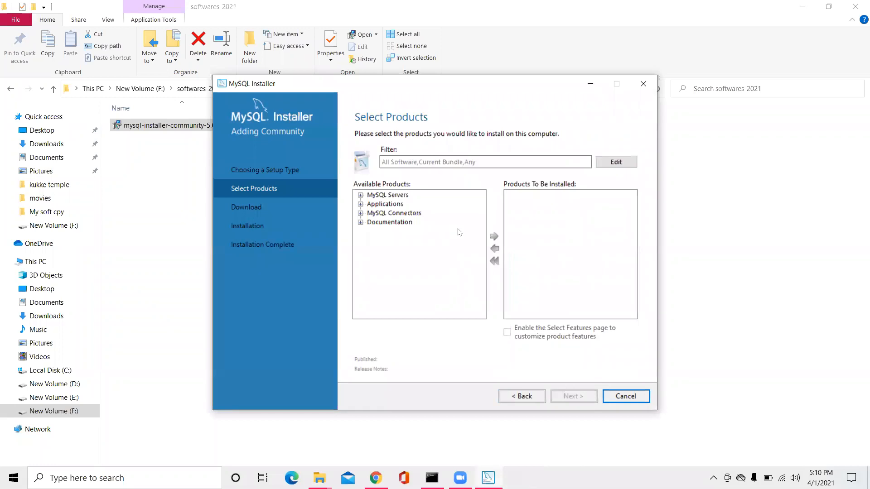
{"action": "left_click", "coordinate": [402, 195]}
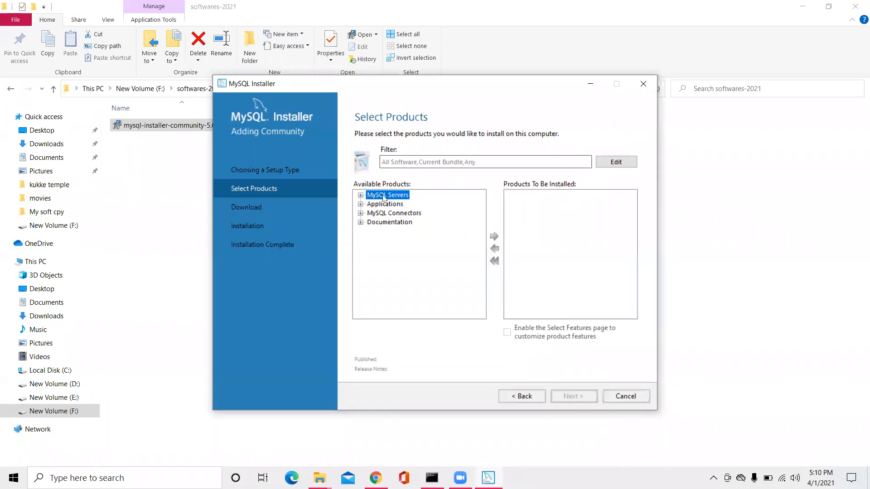
{"action": "left_click", "coordinate": [360, 196]}
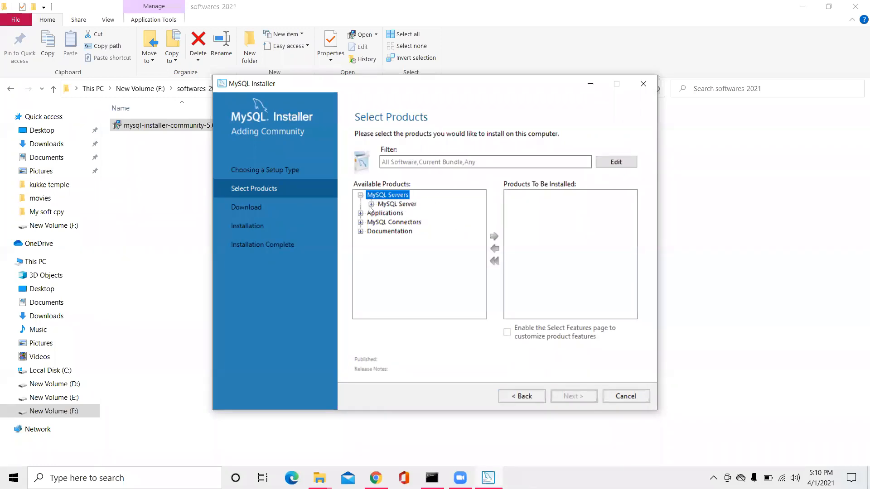
{"action": "left_click", "coordinate": [371, 204]}
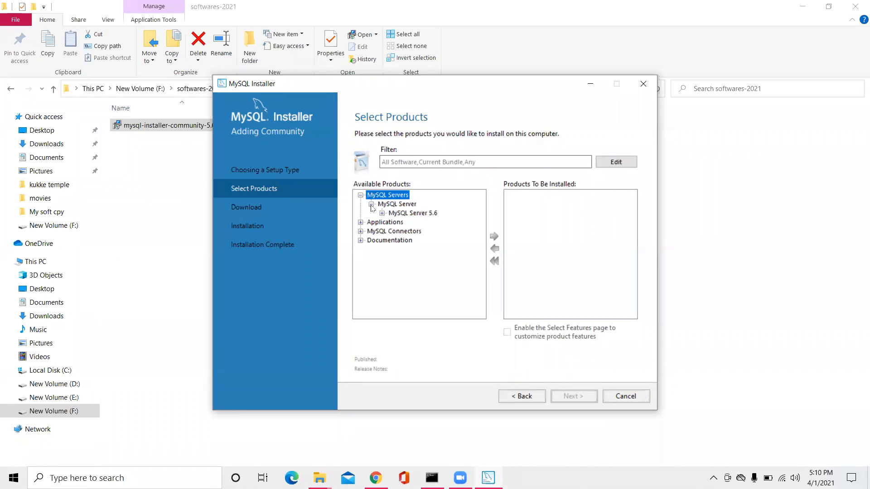
{"action": "left_click", "coordinate": [381, 214]}
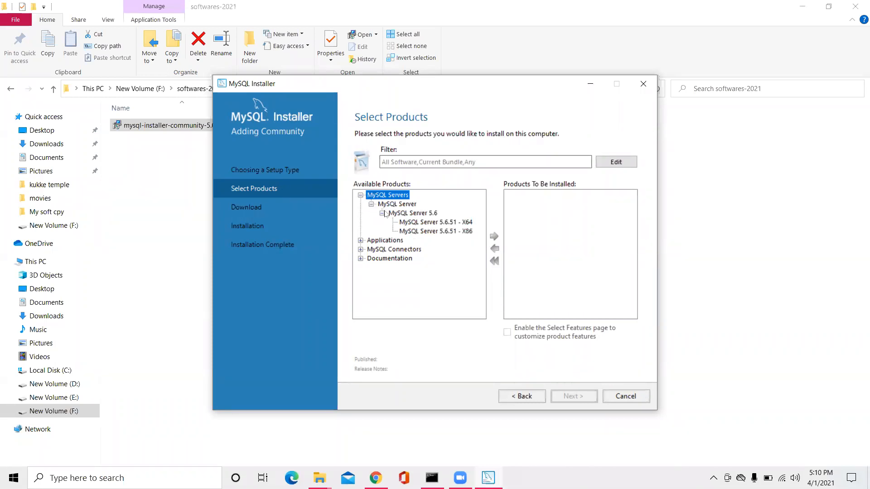
{"action": "left_click", "coordinate": [438, 223]}
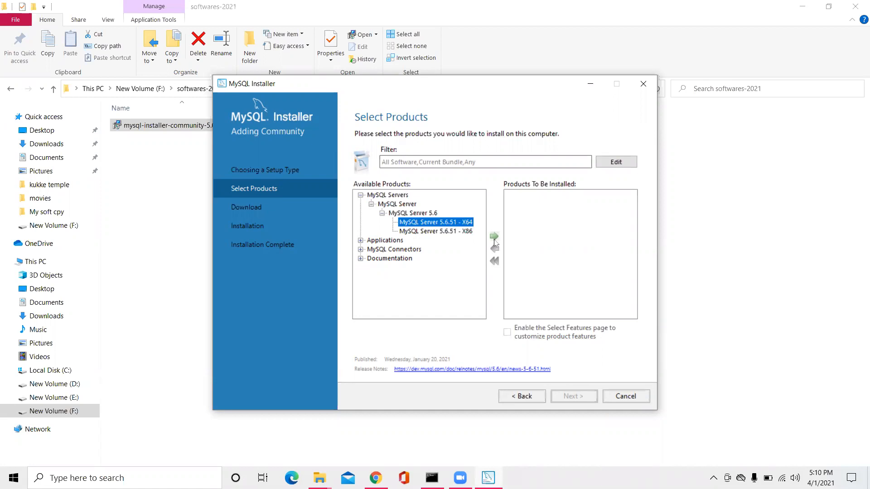
{"action": "left_click", "coordinate": [494, 237]}
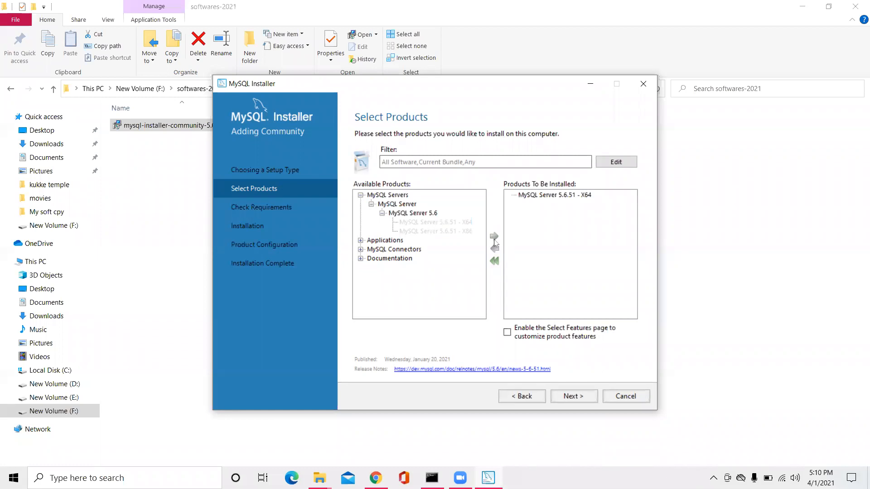
Step: Resolve the missing requirement by installing Visual C++ 2010 x64 Redistributable, license accepted, telemetry off
{"action": "left_click", "coordinate": [573, 396]}
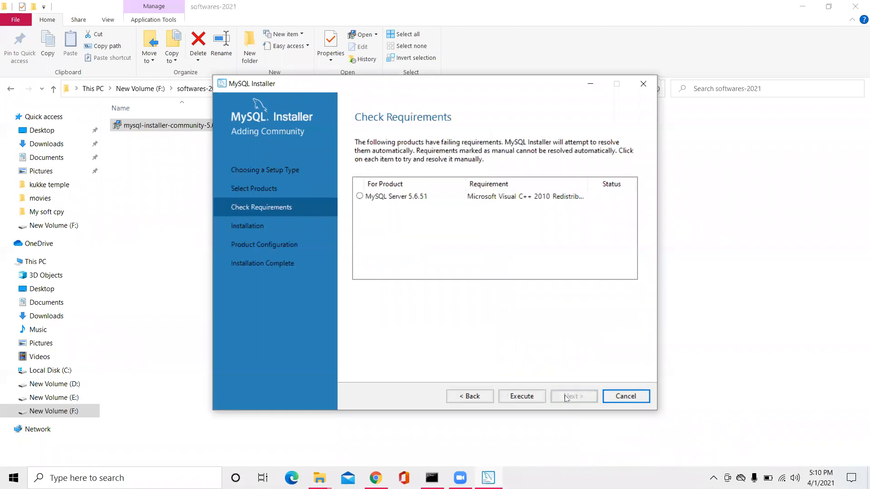
{"action": "left_click", "coordinate": [395, 198]}
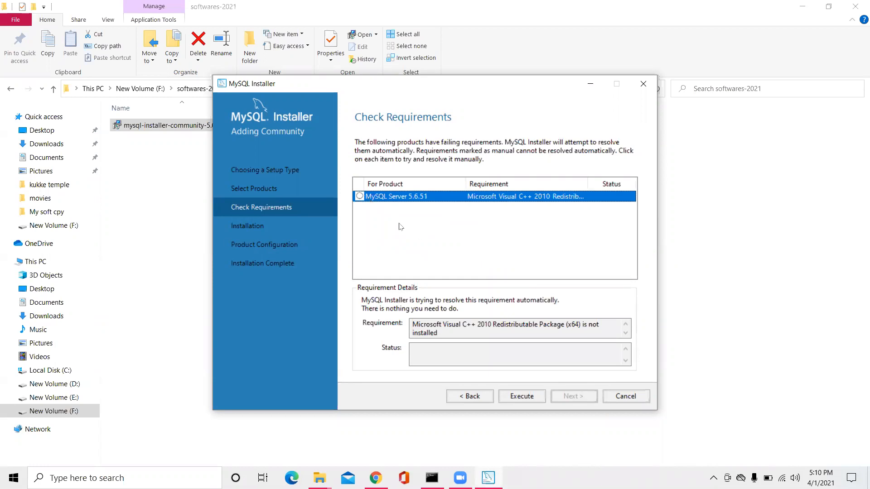
{"action": "left_click", "coordinate": [522, 396]}
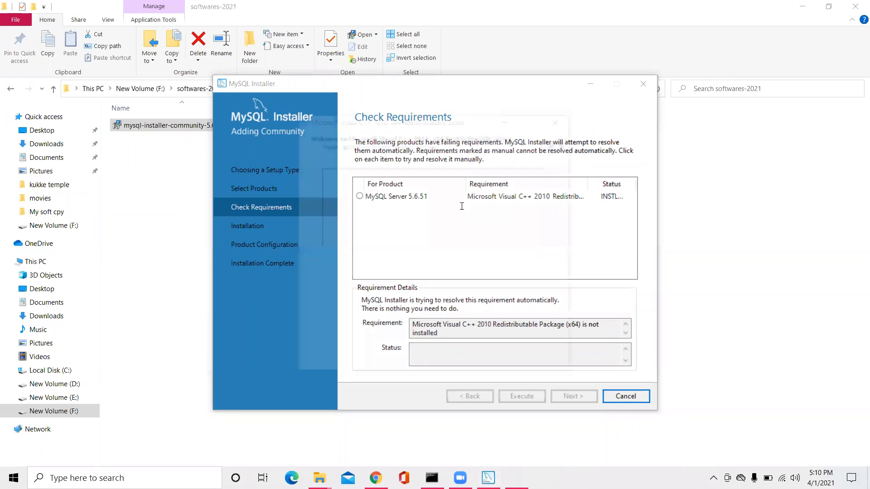
{"action": "left_click", "coordinate": [331, 264]}
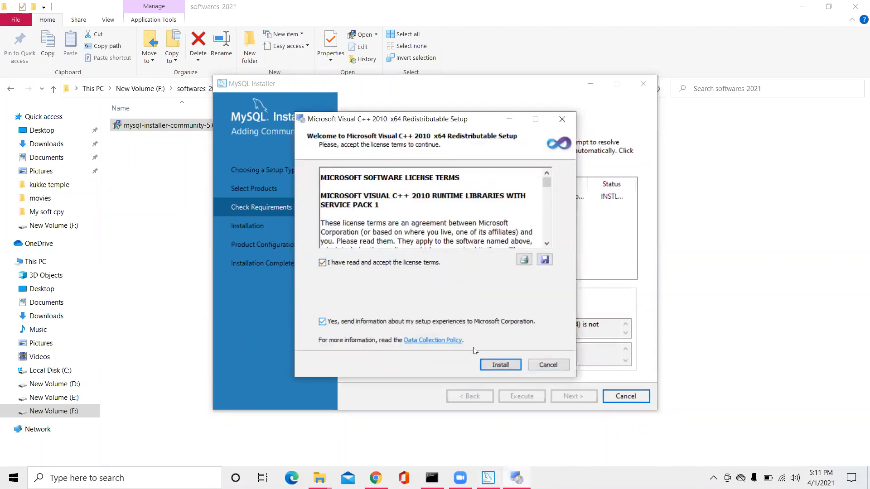
{"action": "left_click", "coordinate": [324, 321]}
{"action": "left_click", "coordinate": [500, 365]}
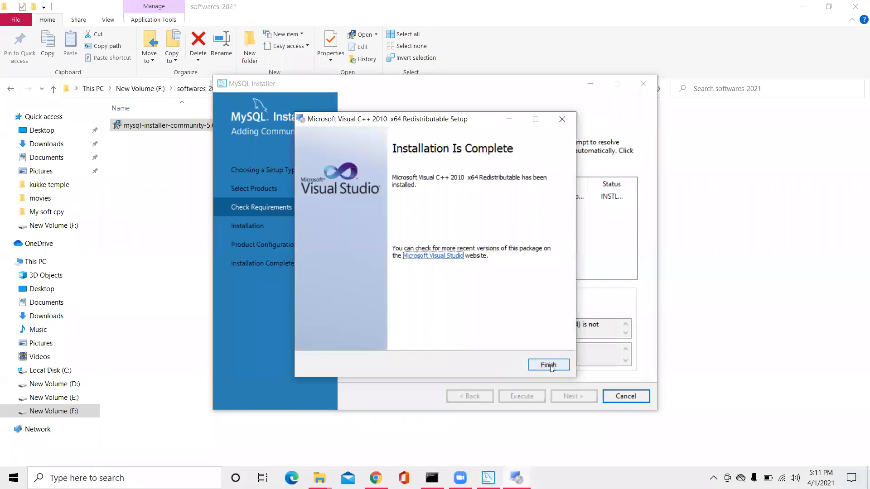
{"action": "left_click", "coordinate": [548, 367]}
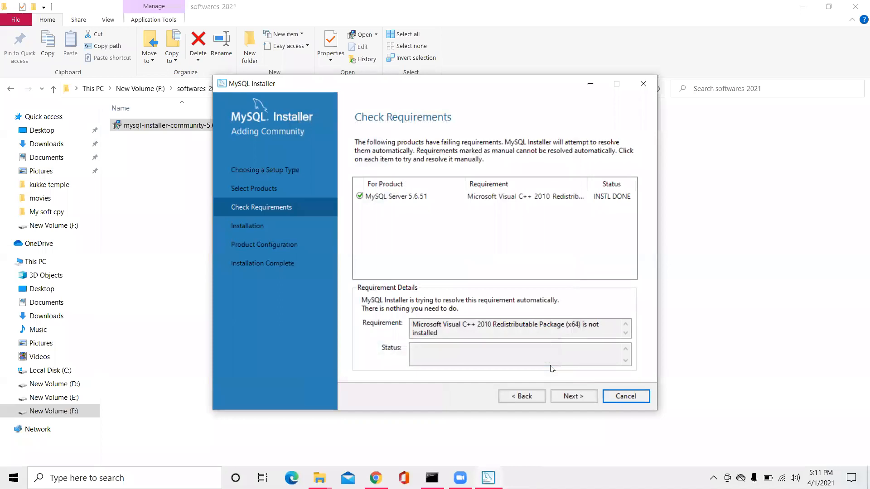
Step: Execute the MySQL Server 5.6.51 installation and proceed into its configuration wizard
{"action": "left_click", "coordinate": [573, 396]}
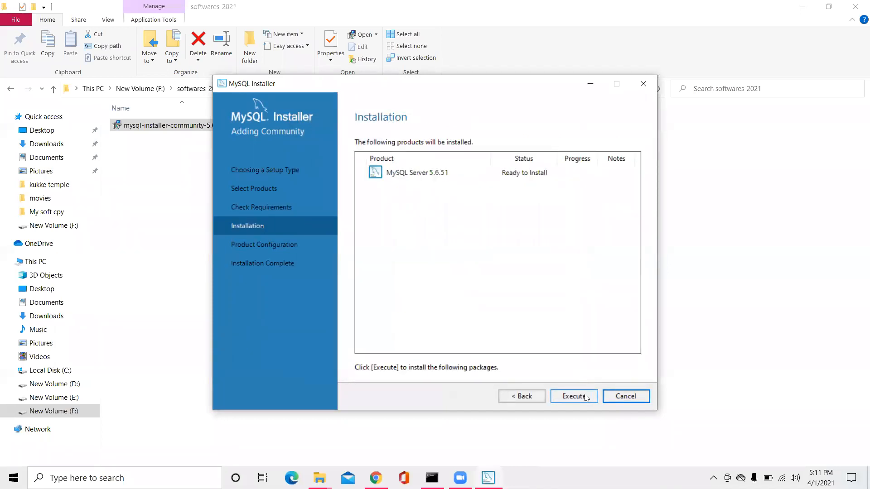
{"action": "left_click", "coordinate": [575, 396]}
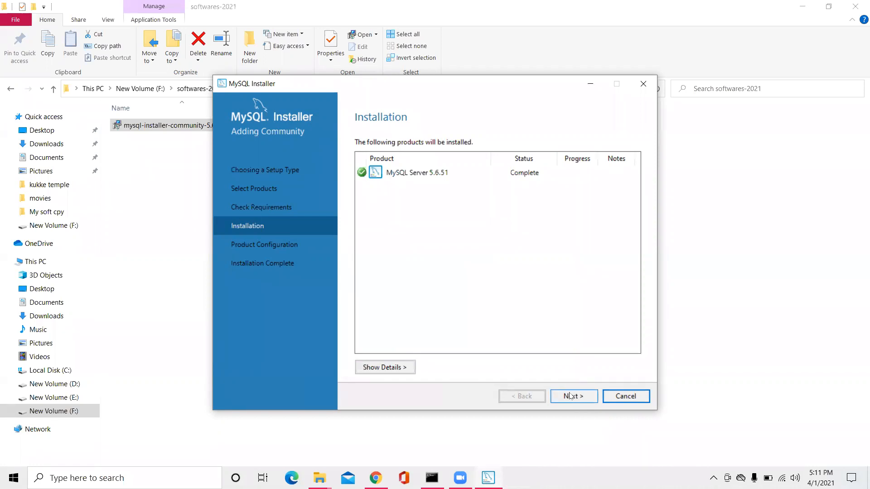
{"action": "left_click", "coordinate": [572, 396]}
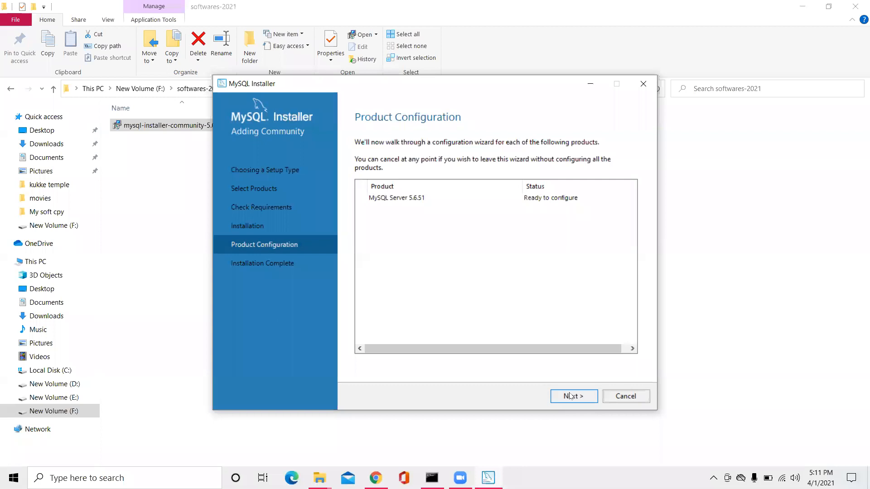
{"action": "left_click", "coordinate": [572, 396]}
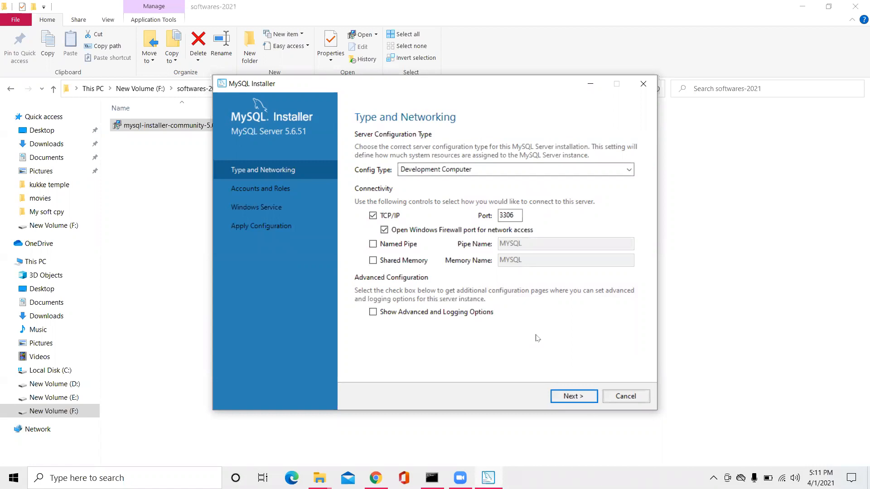
Step: Keep Development Computer config on port 3306 and continue to Accounts and Roles
{"action": "left_click", "coordinate": [509, 215]}
{"action": "double_click", "coordinate": [510, 214]}
{"action": "left_click", "coordinate": [572, 396]}
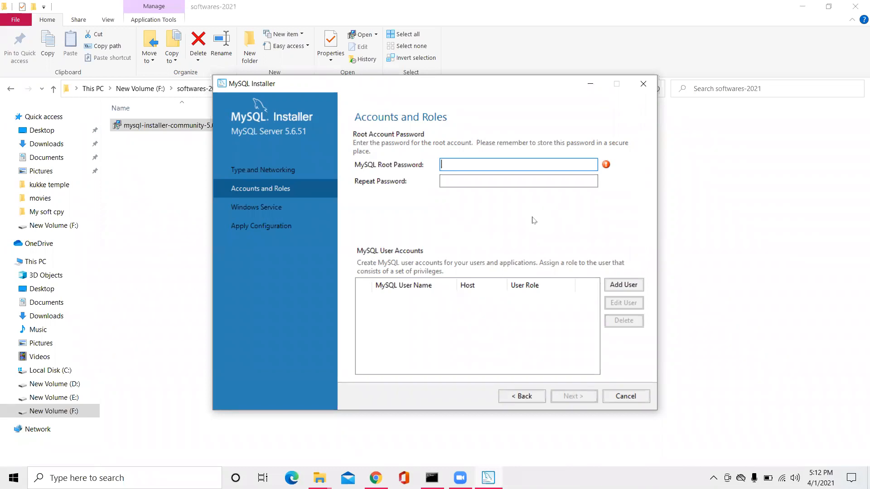
{"action": "type", "text": "ro"}
Step: Enter and confirm the root password, then continue to the Windows Service step (MySQL56)
{"action": "key", "text": "BackSpace"}
{"action": "key", "text": "BackSpace"}
{"action": "type", "text": "root"}
{"action": "left_click", "coordinate": [524, 181]}
{"action": "type", "text": "root"}
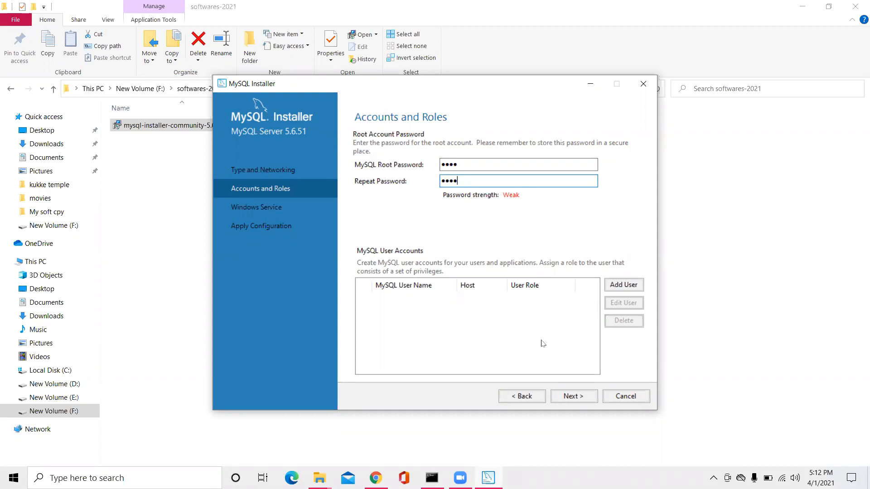
{"action": "left_click", "coordinate": [573, 396]}
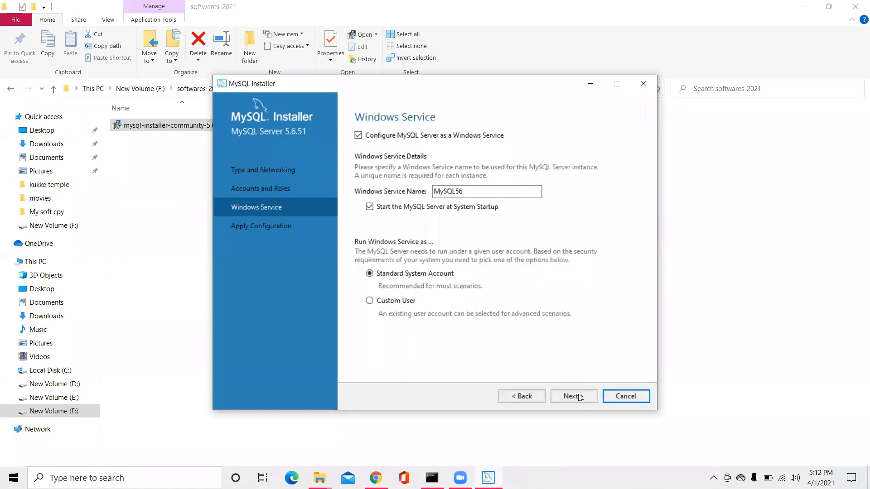
Step: Apply the server configuration with default service settings and finish, closing MySQL Installer
{"action": "left_click", "coordinate": [578, 396]}
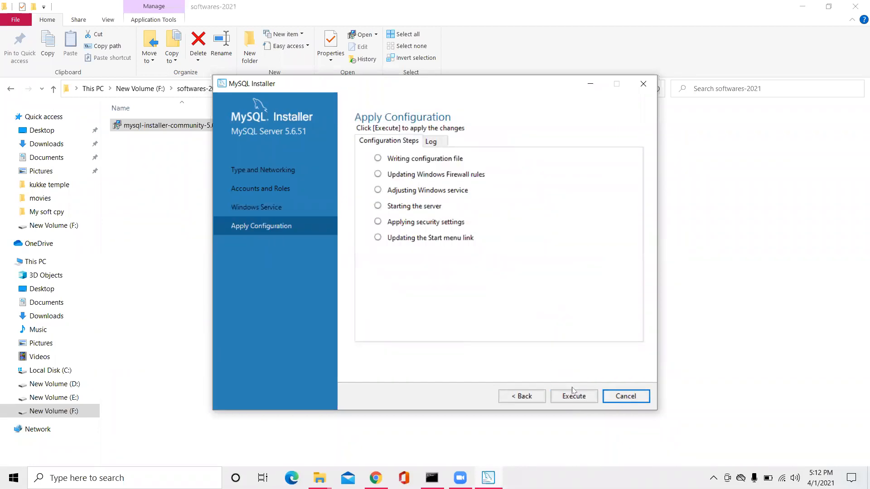
{"action": "left_click", "coordinate": [578, 399]}
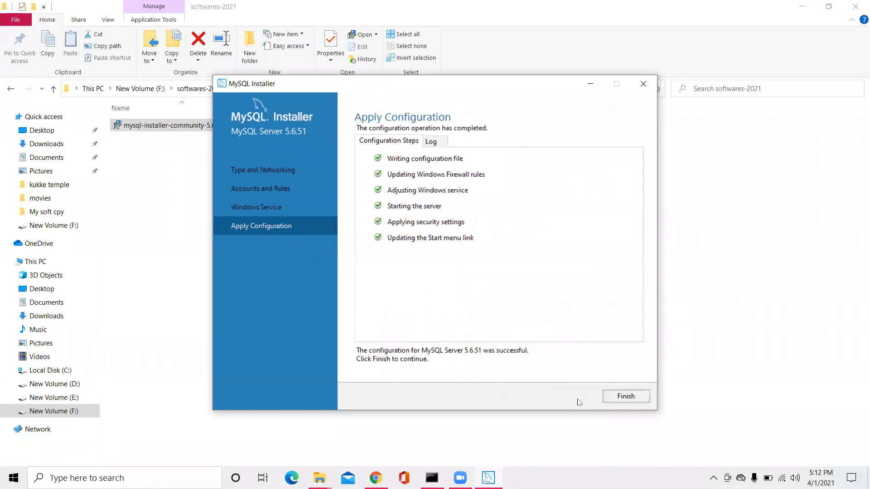
{"action": "left_click", "coordinate": [620, 400]}
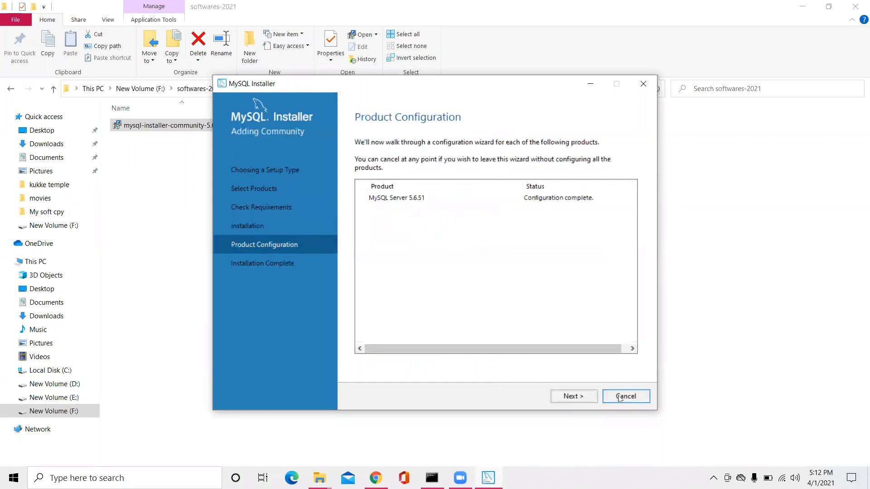
{"action": "left_click", "coordinate": [575, 397]}
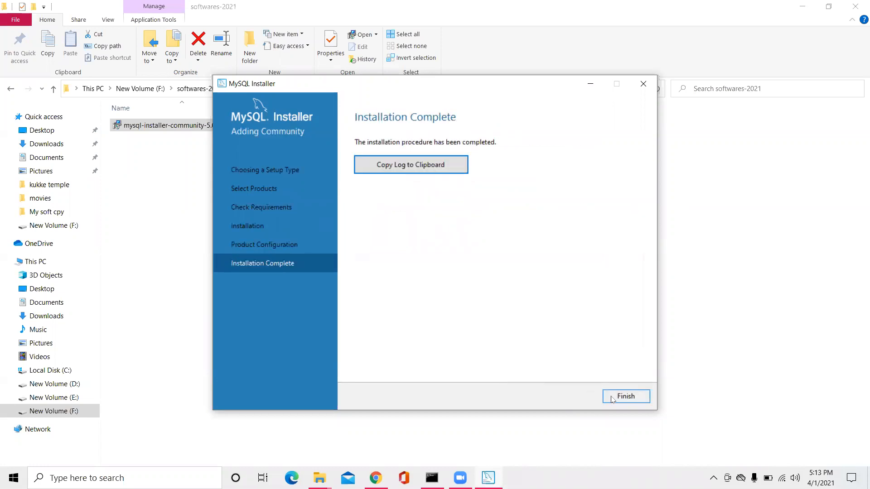
{"action": "left_click", "coordinate": [622, 398]}
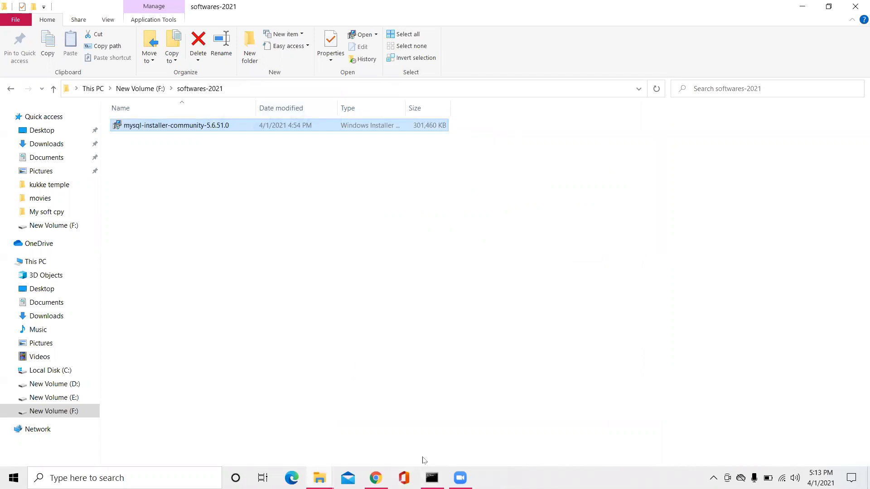
Step: Run mysql in Command Prompt, which returns the not-recognized error
{"action": "left_click", "coordinate": [432, 477]}
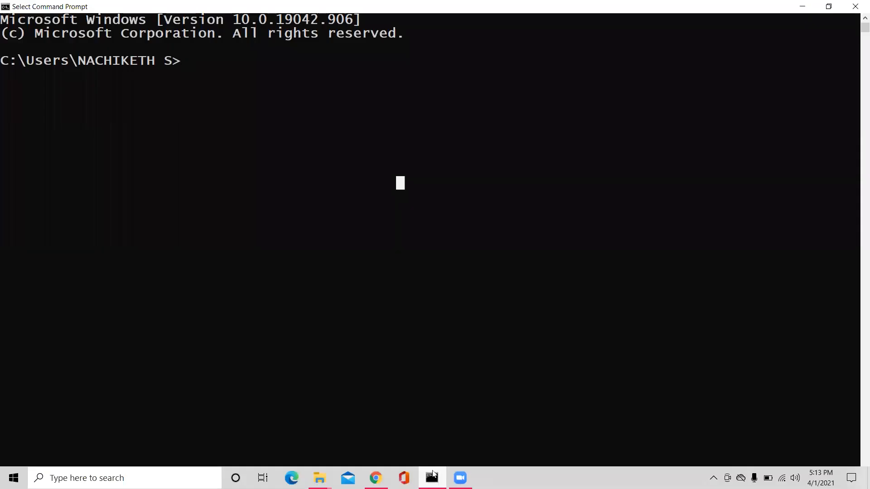
{"action": "type", "text": "m"}
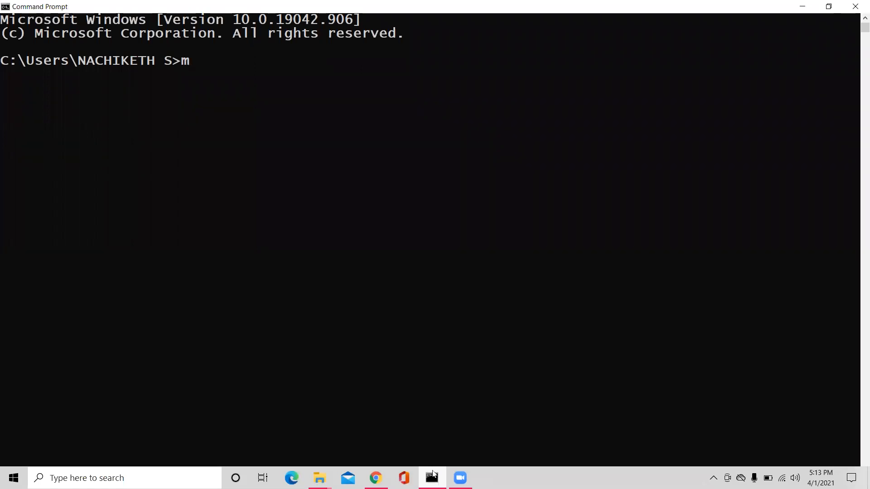
{"action": "type", "text": "ysql"}
{"action": "key", "text": "Return"}
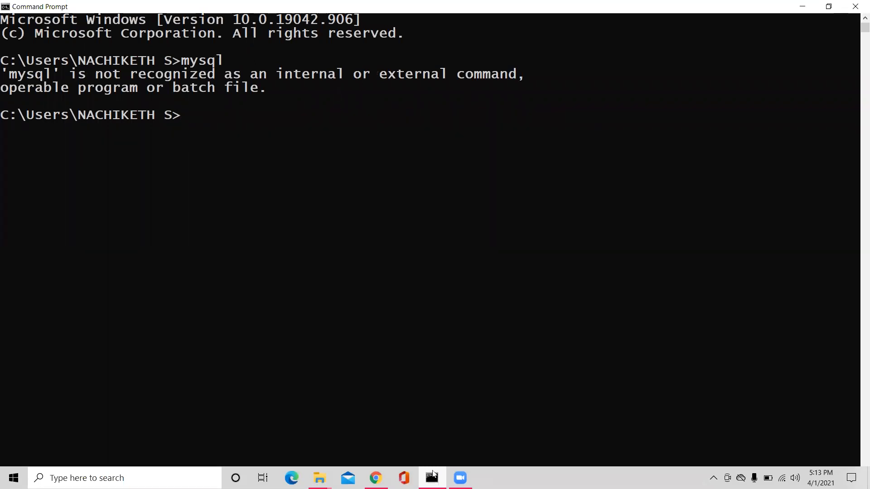
{"action": "key", "text": "super+d"}
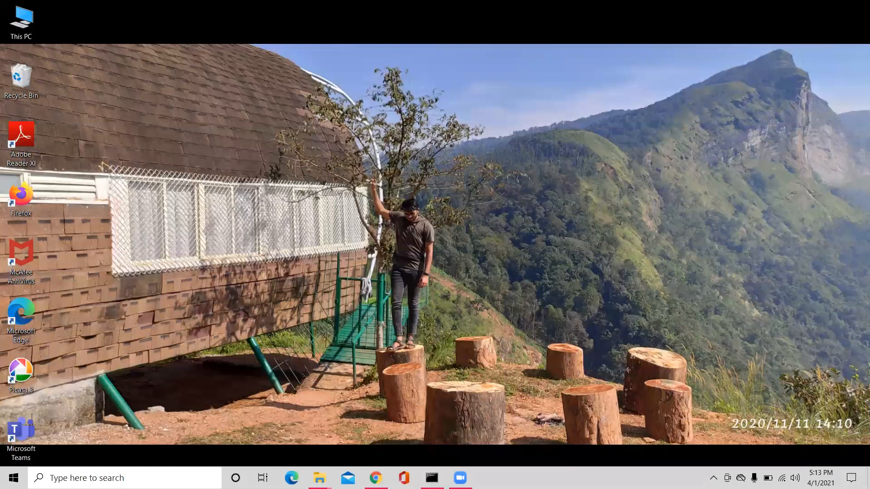
{"action": "left_click", "coordinate": [431, 478]}
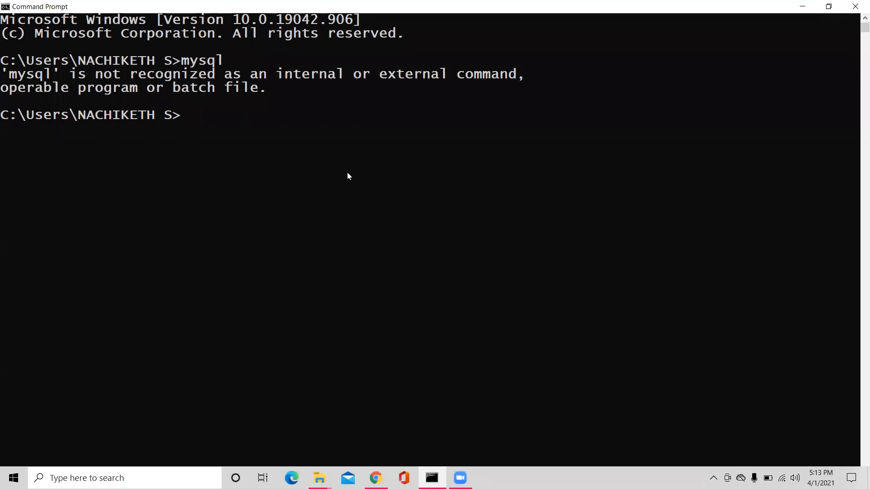
Step: Rerun mysql, still not recognized, then exit to close the command window
{"action": "left_click_drag", "start_coordinate": [285, 166], "coordinate": [347, 175]}
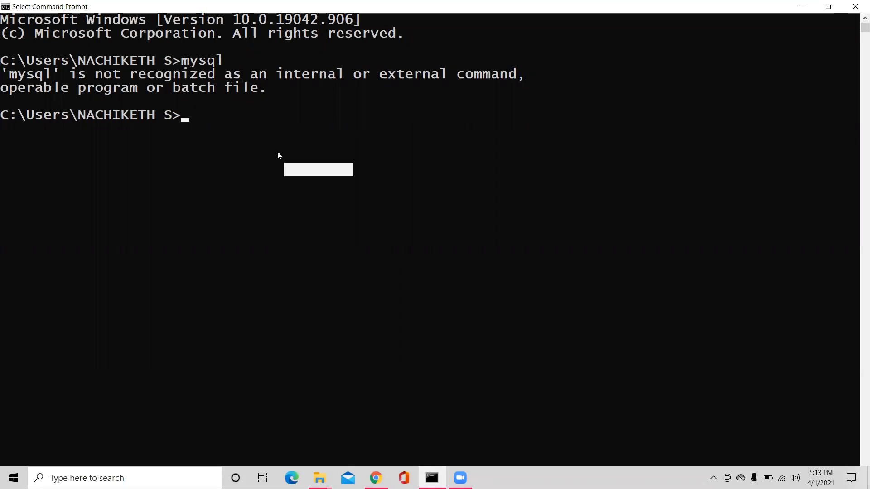
{"action": "left_click", "coordinate": [417, 343]}
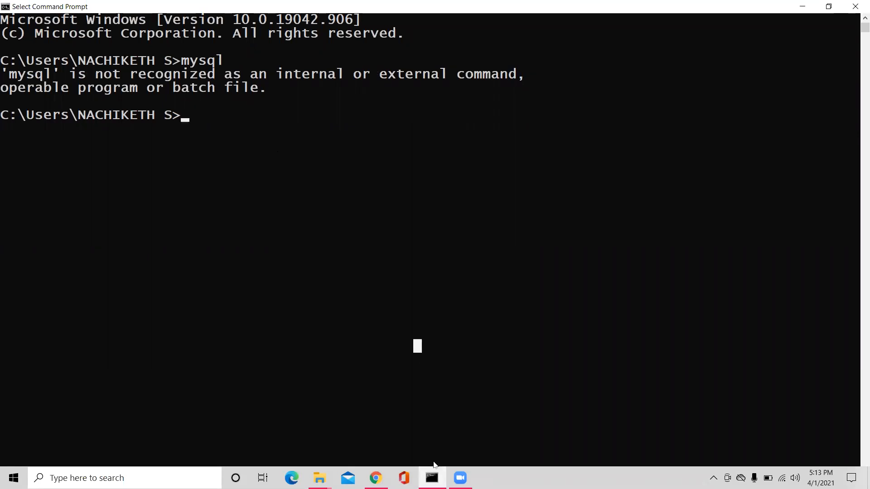
{"action": "left_click", "coordinate": [433, 476]}
{"action": "left_click", "coordinate": [328, 239]}
{"action": "type", "text": "mysql;"}
{"action": "key", "text": "BackSpace"}
{"action": "key", "text": "Return"}
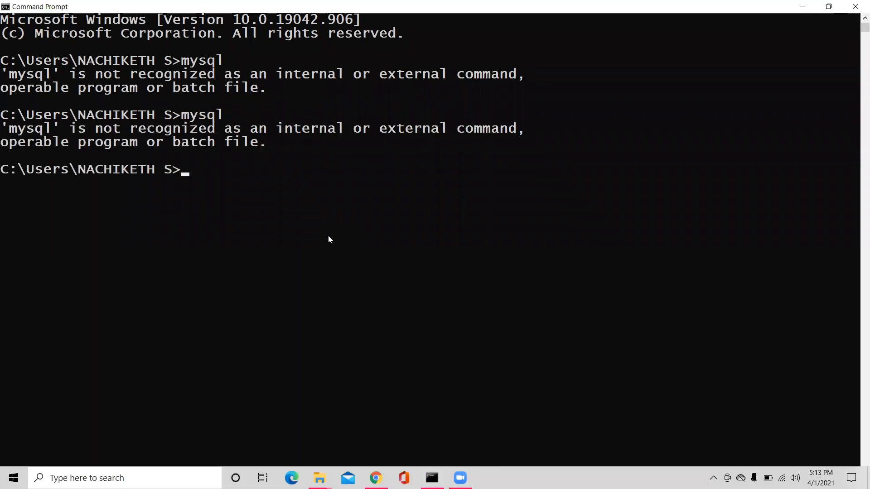
{"action": "type", "text": "exit"}
{"action": "key", "text": "Return"}
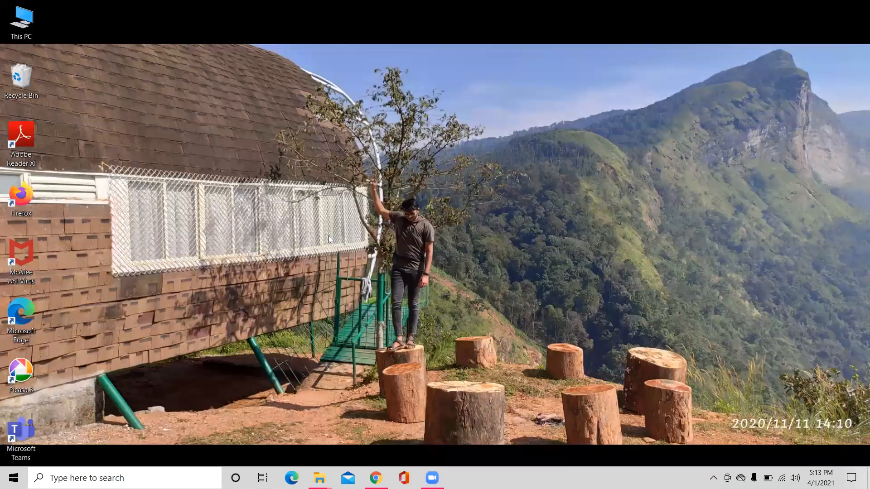
Step: Launch Command Prompt from Start search and pin it to the taskbar
{"action": "key", "text": "super"}
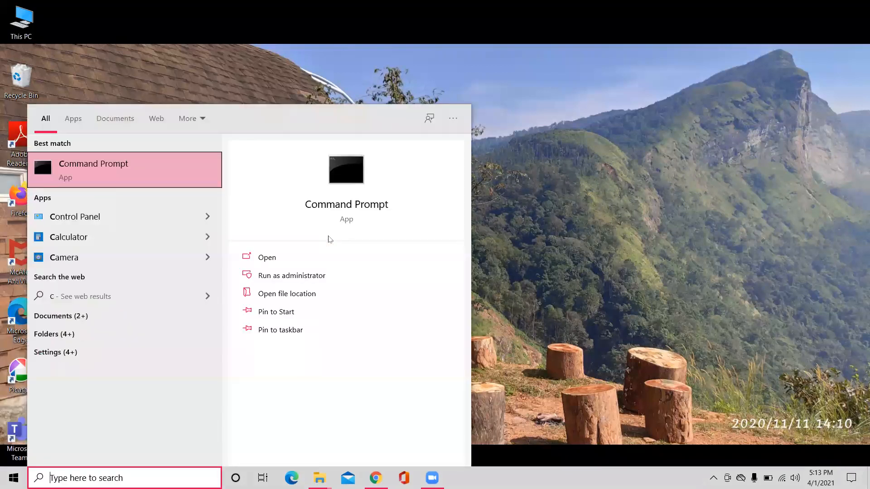
{"action": "type", "text": "cmd"}
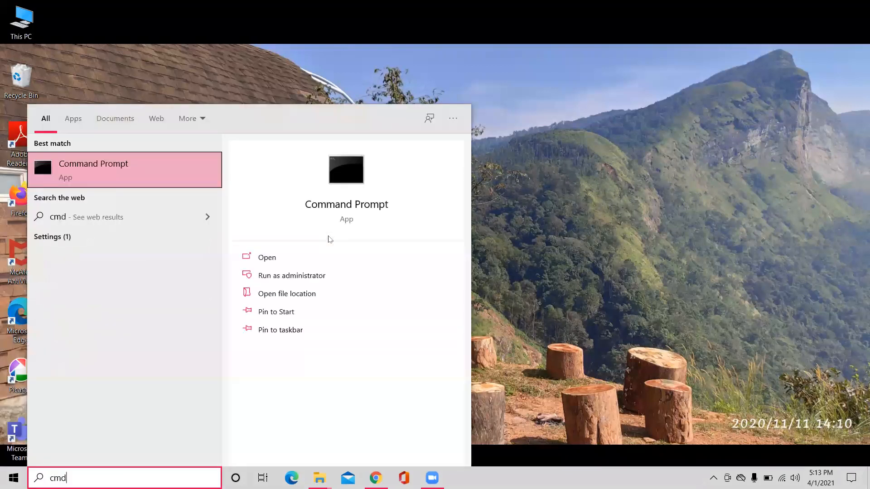
{"action": "left_click", "coordinate": [415, 71]}
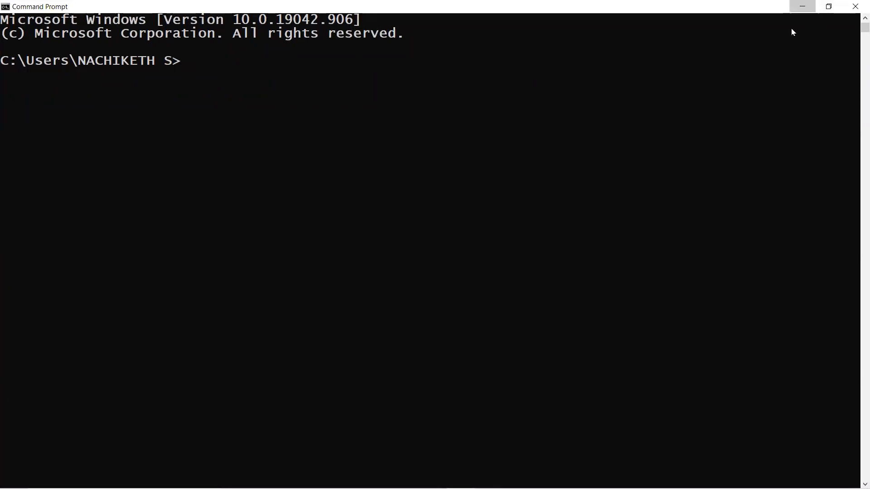
{"action": "left_click", "coordinate": [799, 8]}
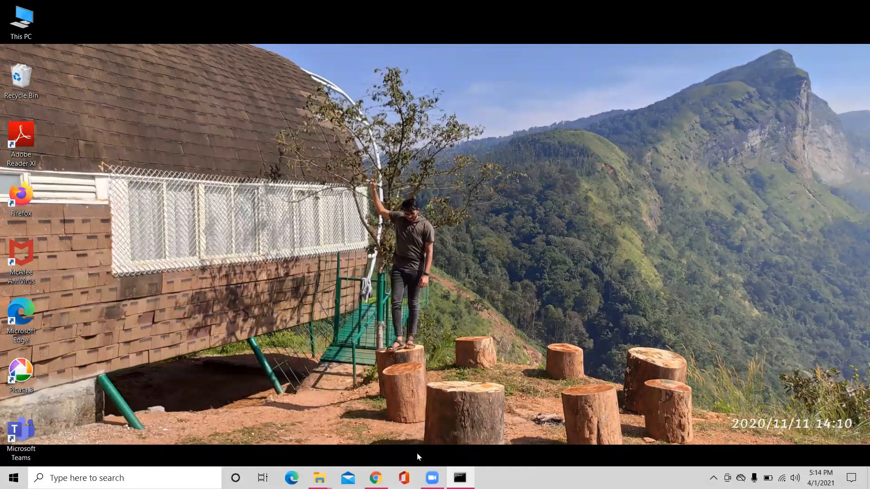
{"action": "key", "text": "super"}
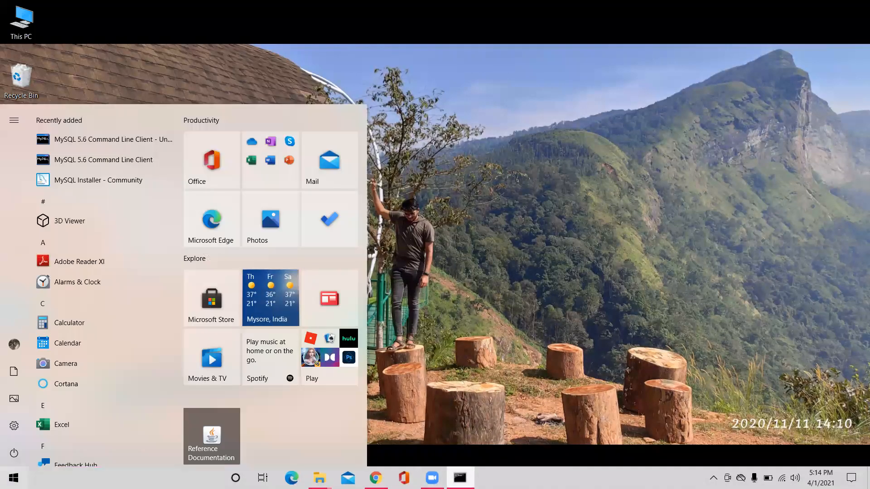
{"action": "right_click", "coordinate": [459, 478]}
{"action": "left_click", "coordinate": [457, 436]}
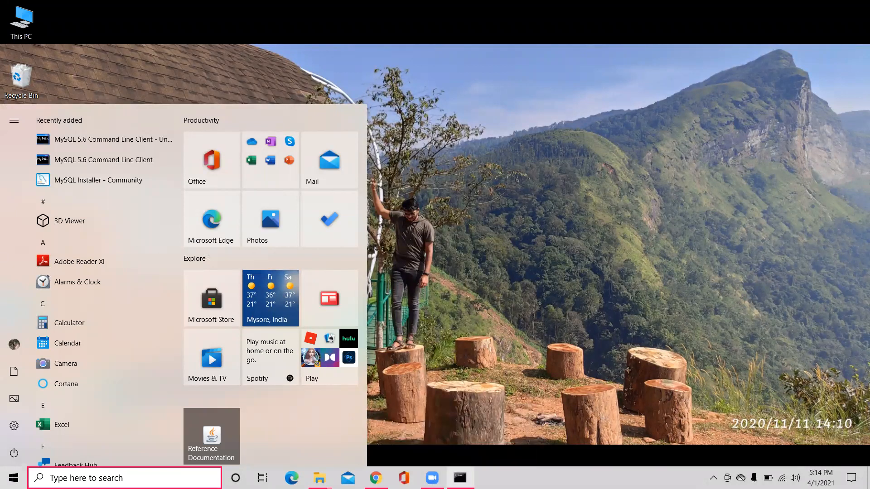
Step: Run mysql in the fresh Command Prompt; it is still not recognized
{"action": "mouse_move", "coordinate": [459, 478]}
{"action": "left_click", "coordinate": [459, 428]}
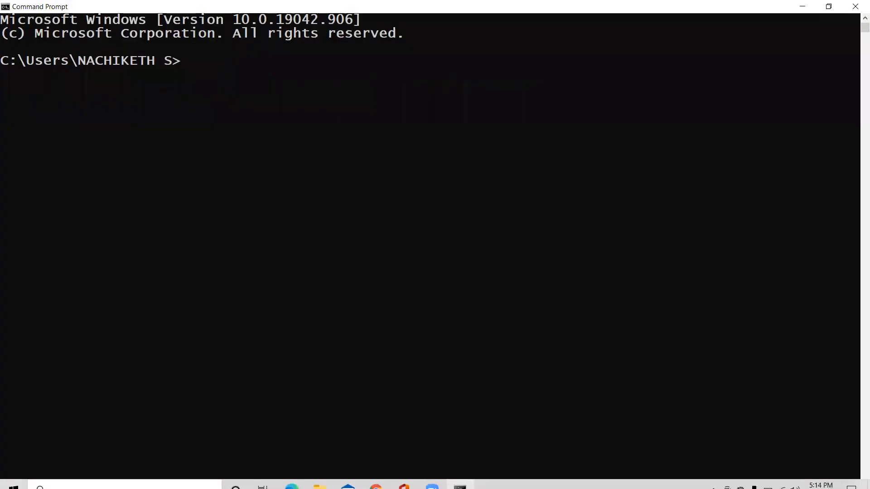
{"action": "left_click", "coordinate": [357, 266]}
{"action": "type", "text": "mysql"}
{"action": "key", "text": "Return"}
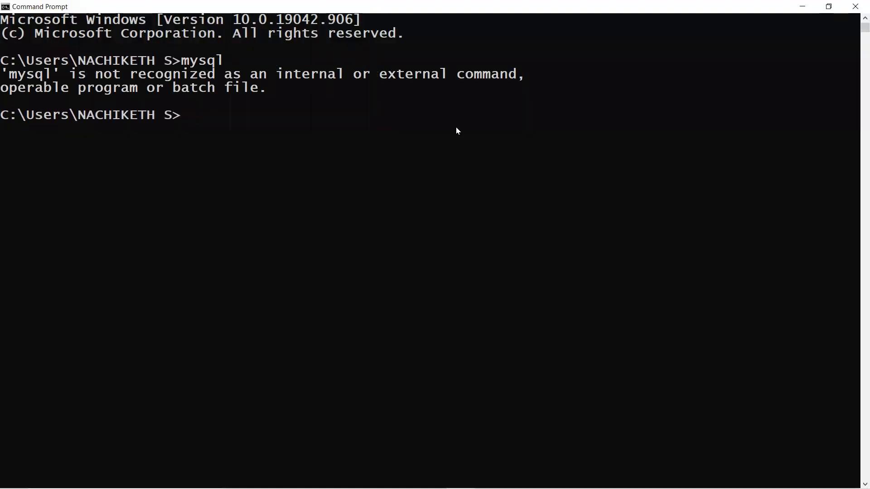
{"action": "type", "text": "exit"}
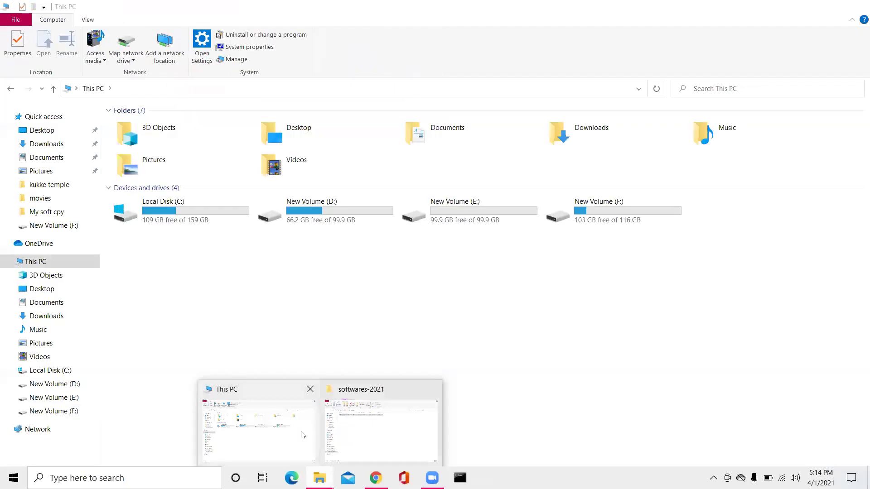
Step: Browse to C:\Program Files\MySQL\MySQL Server 5.6\bin in File Explorer
{"action": "left_click", "coordinate": [299, 435]}
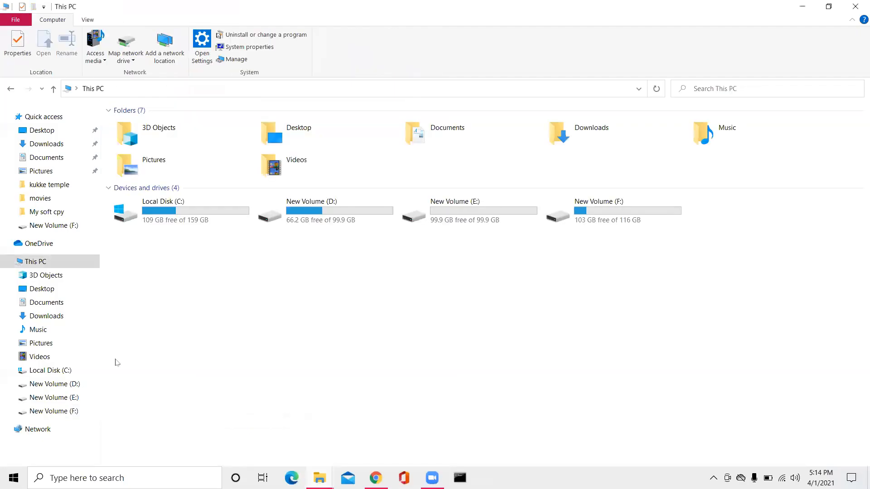
{"action": "double_click", "coordinate": [163, 211]}
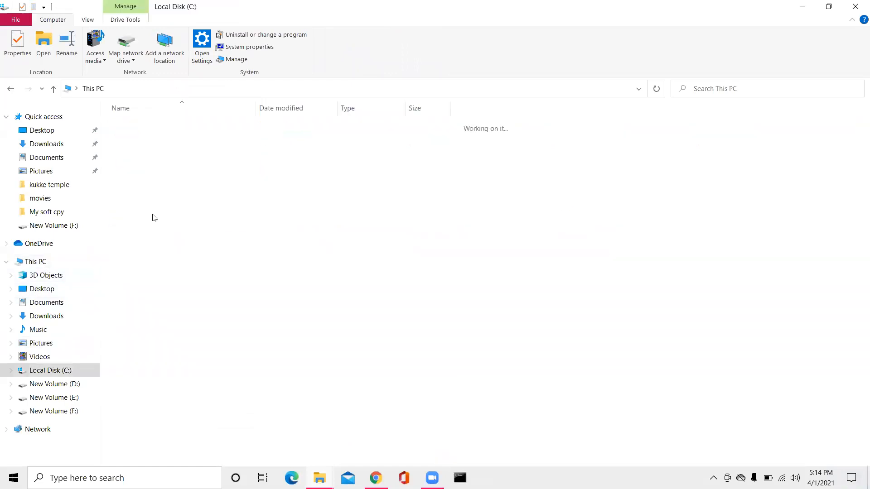
{"action": "double_click", "coordinate": [161, 151]}
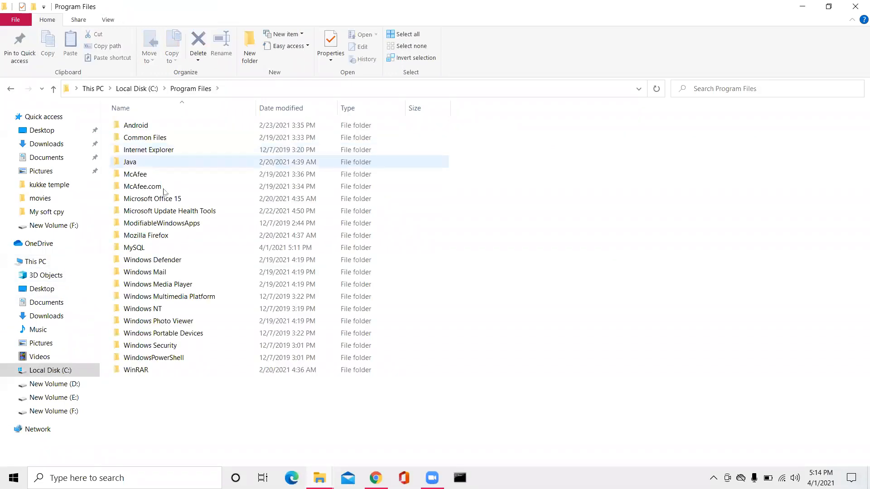
{"action": "double_click", "coordinate": [133, 248]}
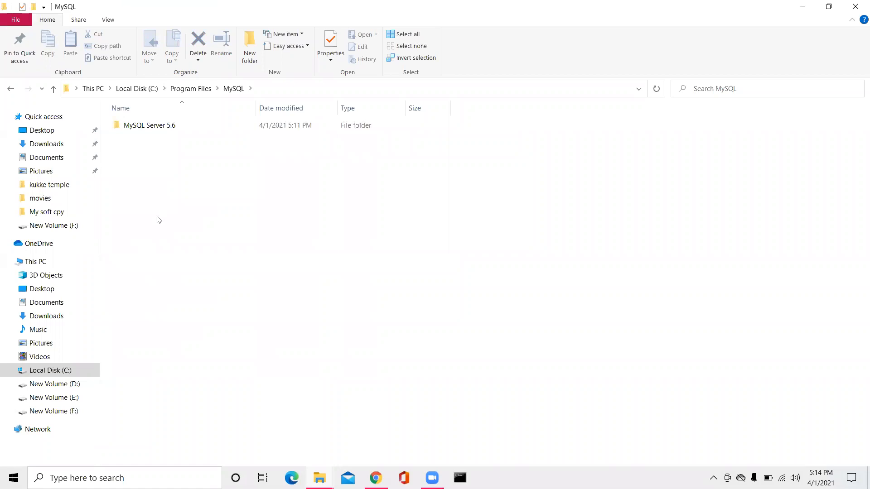
{"action": "double_click", "coordinate": [163, 125]}
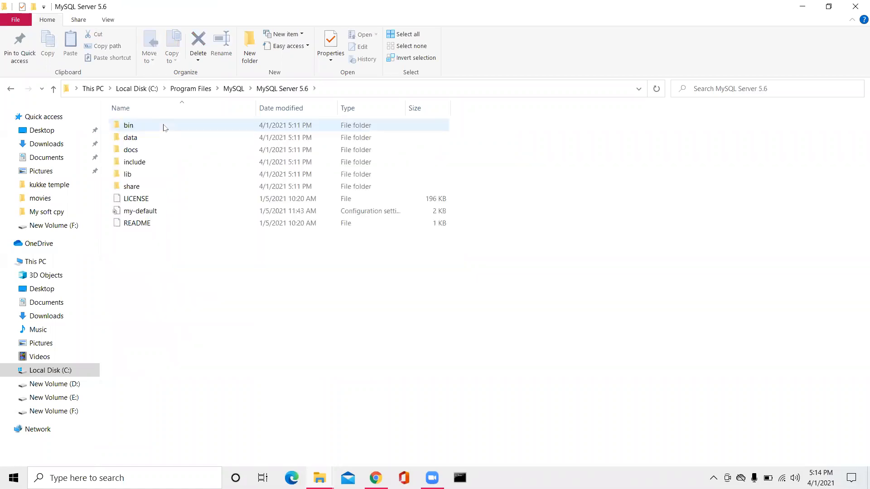
{"action": "double_click", "coordinate": [163, 125]}
Step: Copy the bin folder's full path from the address bar and return to This PC
{"action": "left_click", "coordinate": [343, 89]}
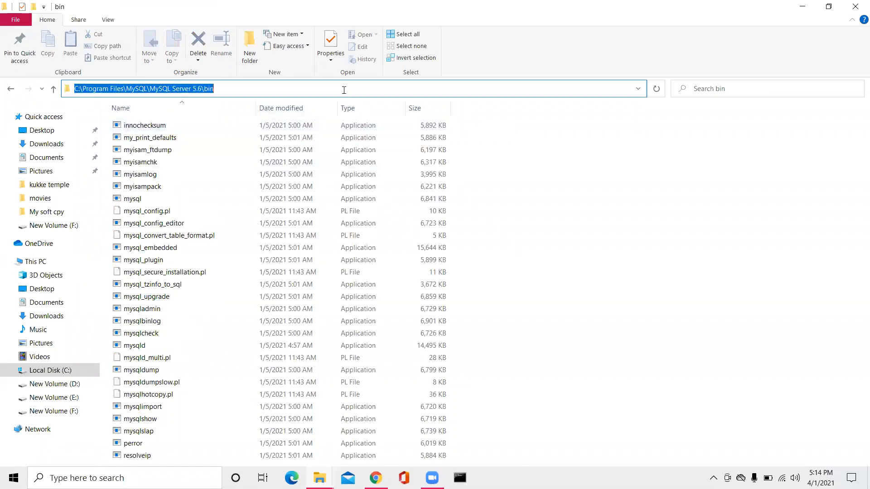
{"action": "right_click", "coordinate": [220, 89]}
{"action": "left_click", "coordinate": [237, 121]}
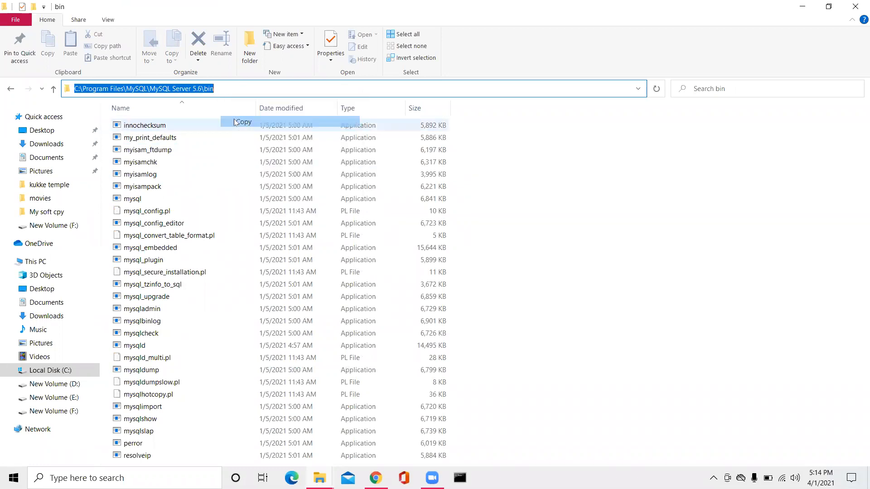
{"action": "left_click", "coordinate": [35, 262]}
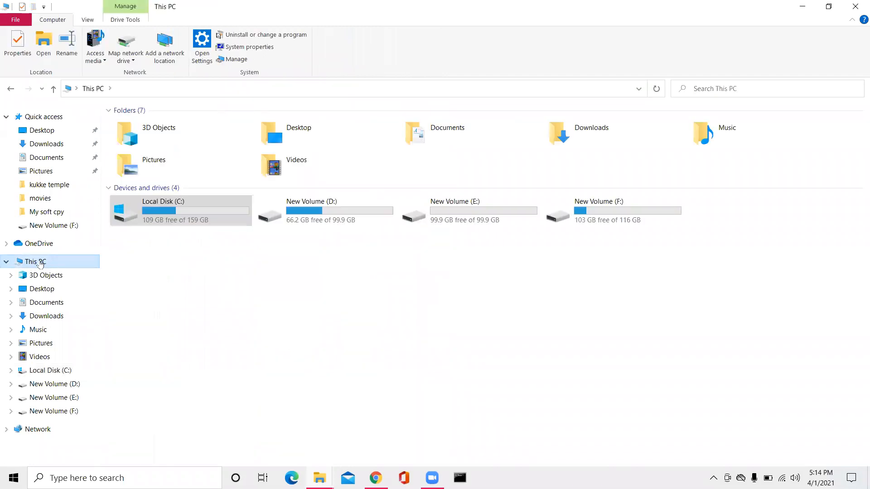
Step: Reach Advanced system settings from This PC's Properties, then back out without changes
{"action": "right_click", "coordinate": [348, 275]}
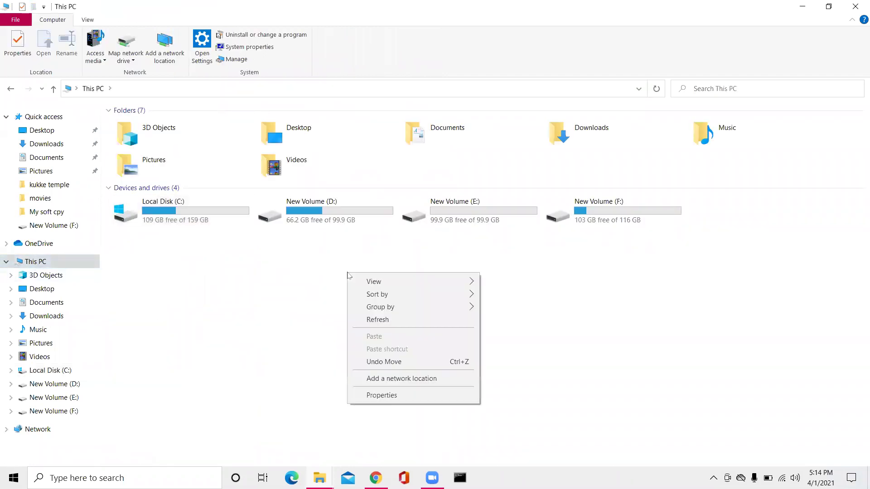
{"action": "left_click", "coordinate": [382, 395]}
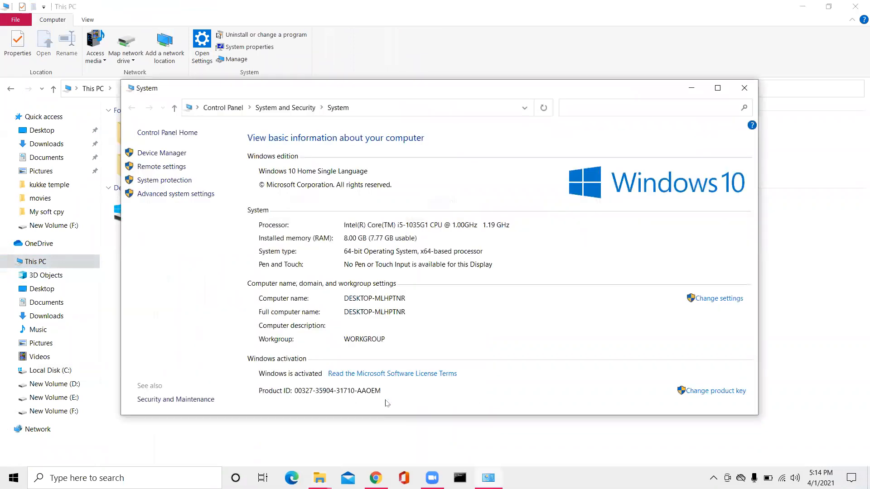
{"action": "left_click", "coordinate": [175, 195]}
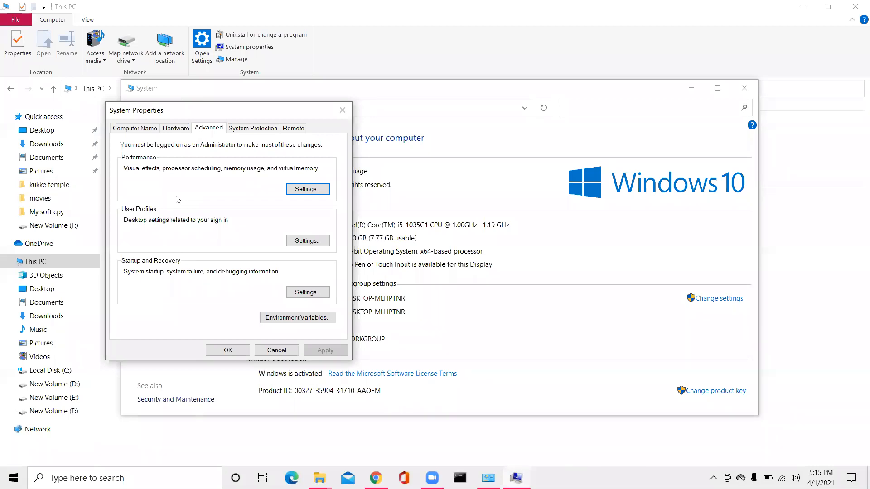
{"action": "left_click", "coordinate": [342, 109]}
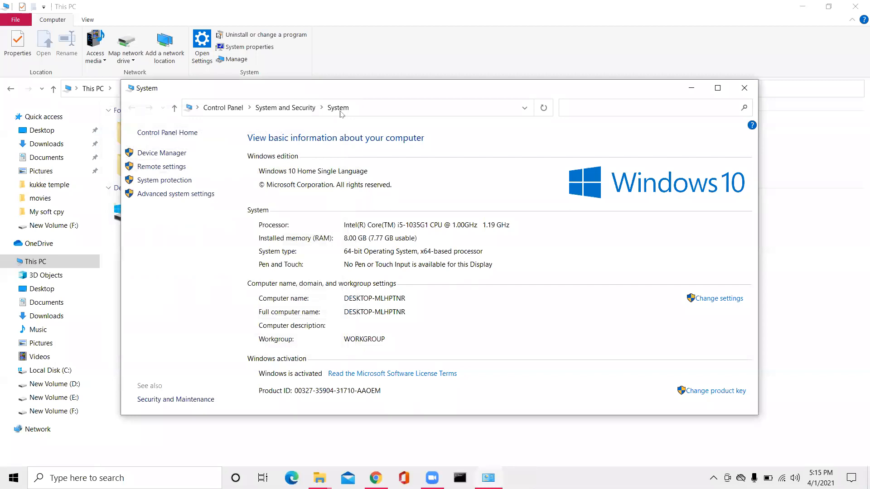
{"action": "left_click", "coordinate": [744, 90]}
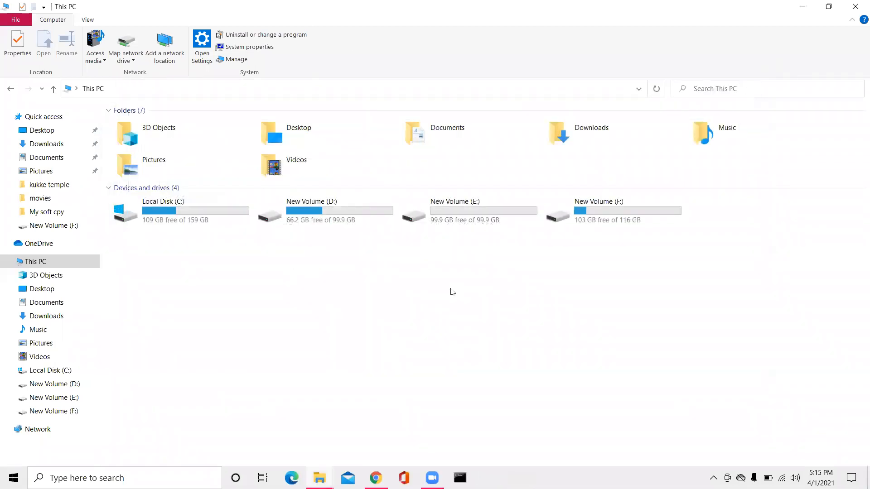
Step: Reopen System Properties via This PC and bring up the Environment Variables dialog
{"action": "right_click", "coordinate": [240, 286]}
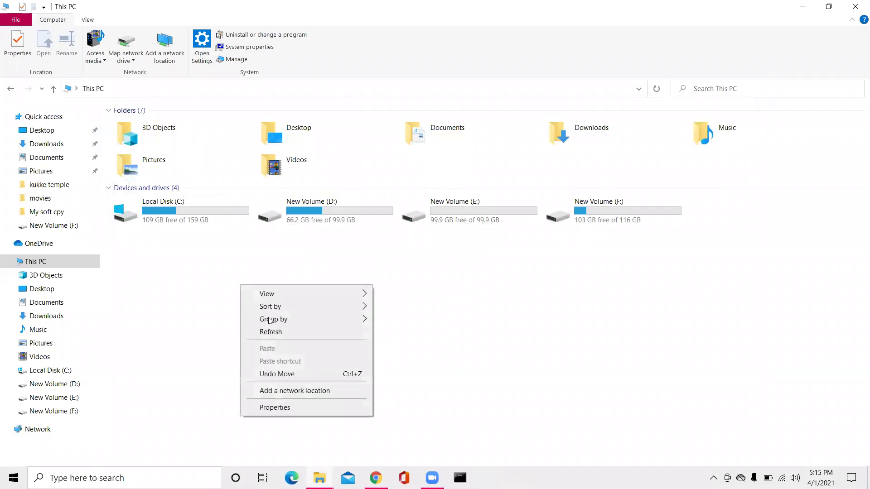
{"action": "left_click", "coordinate": [305, 408]}
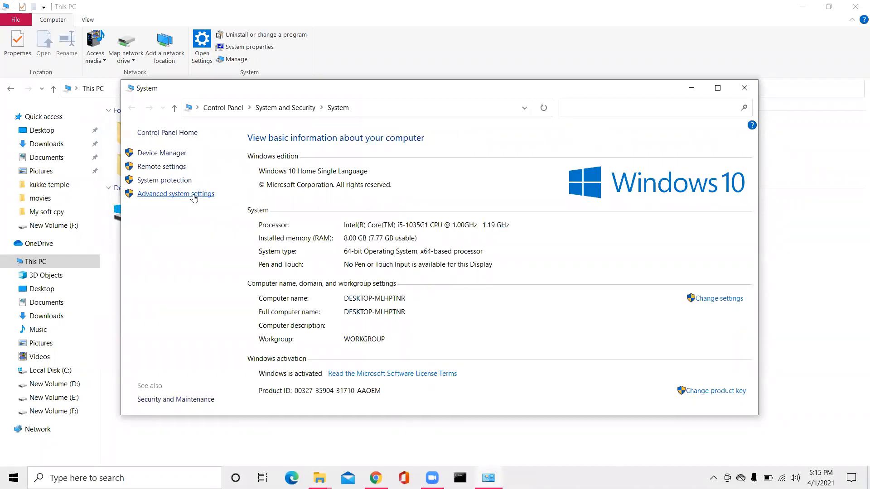
{"action": "left_click", "coordinate": [175, 194]}
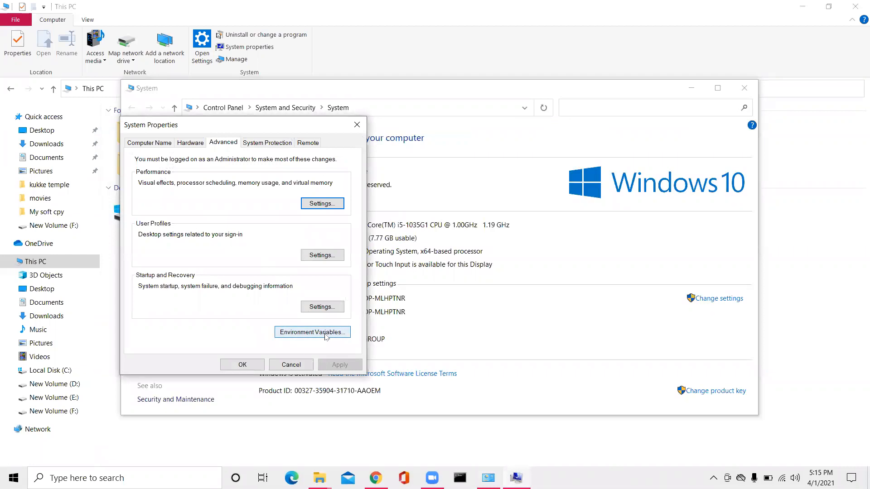
{"action": "left_click", "coordinate": [326, 334]}
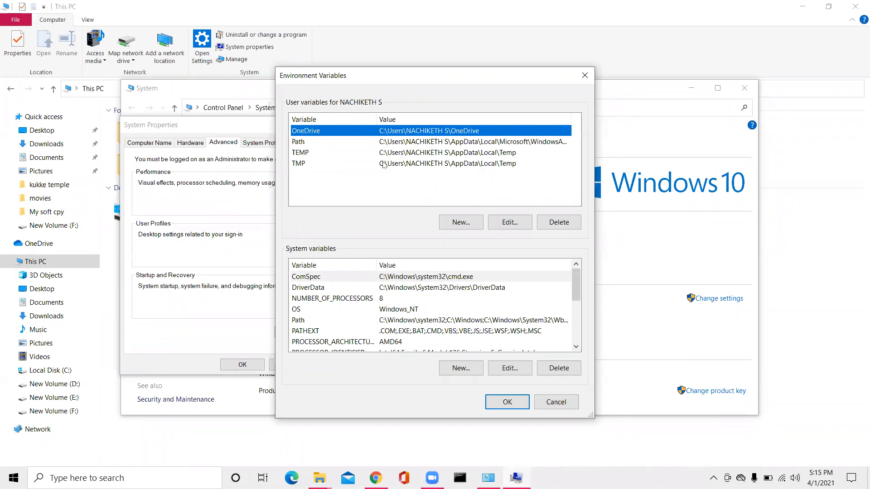
Step: Add the MySQL Server 5.6 bin path as a new entry in the user Path variable
{"action": "left_click", "coordinate": [393, 144]}
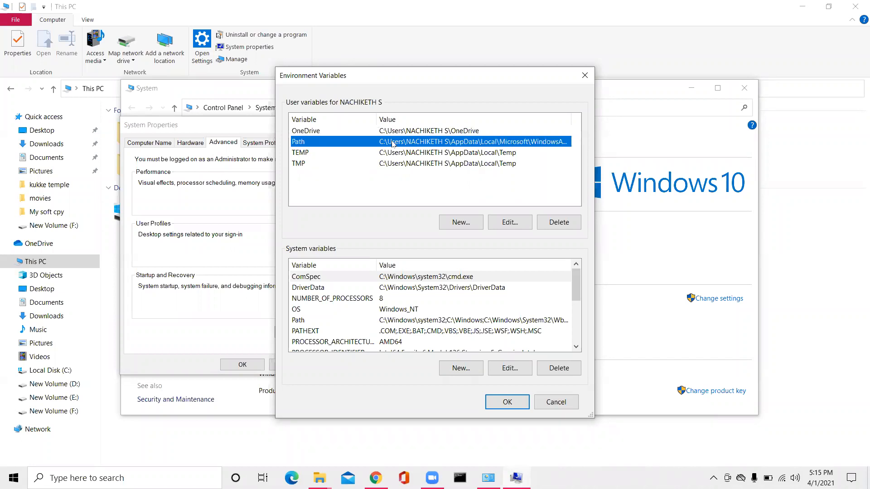
{"action": "left_click", "coordinate": [509, 222]}
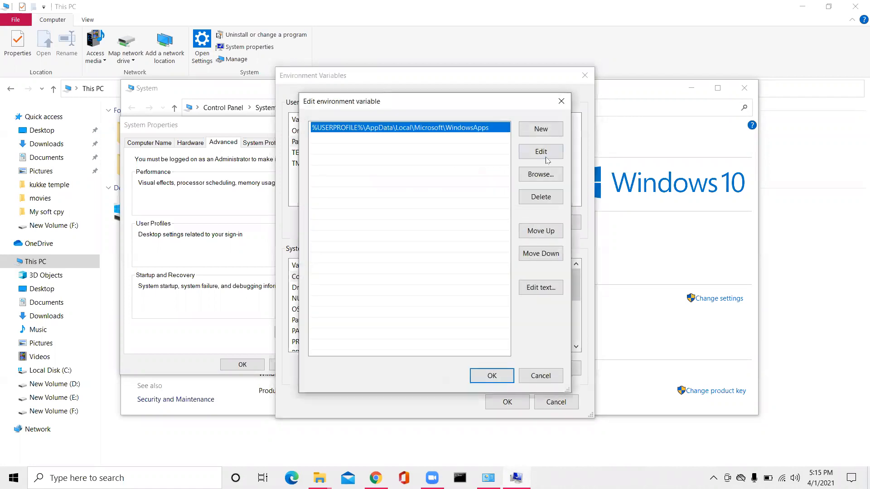
{"action": "left_click", "coordinate": [540, 129]}
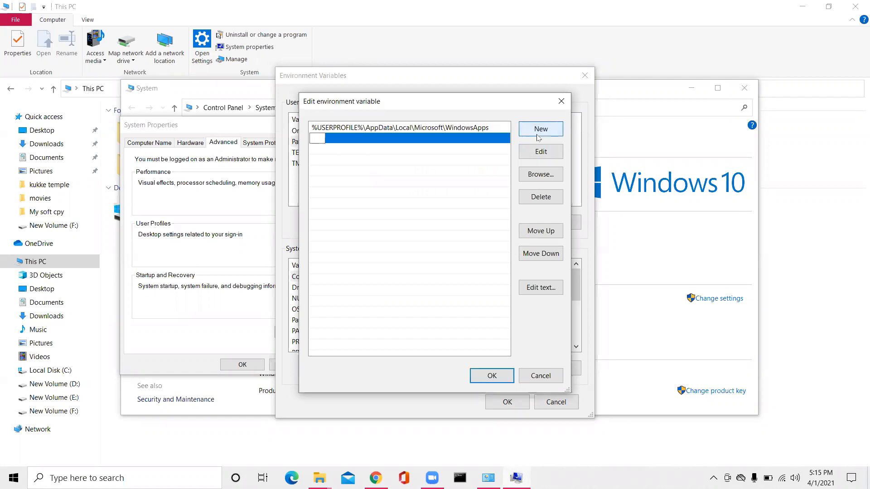
{"action": "key", "text": "ctrl+v"}
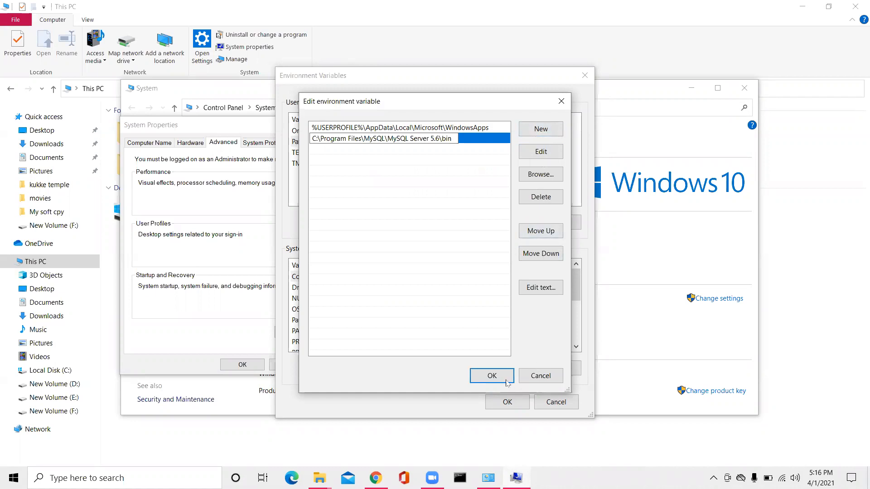
Step: Confirm the Path edit, Environment Variables and System Properties, then close the System window
{"action": "left_click", "coordinate": [492, 376]}
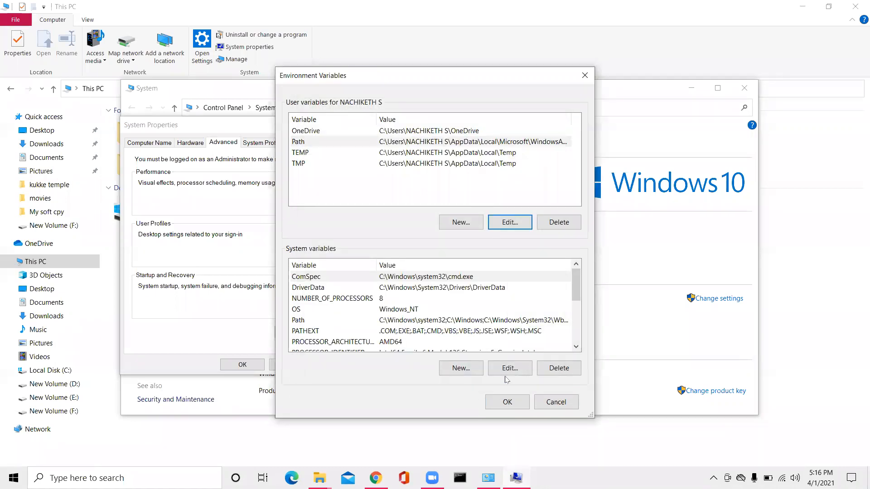
{"action": "left_click", "coordinate": [506, 402]}
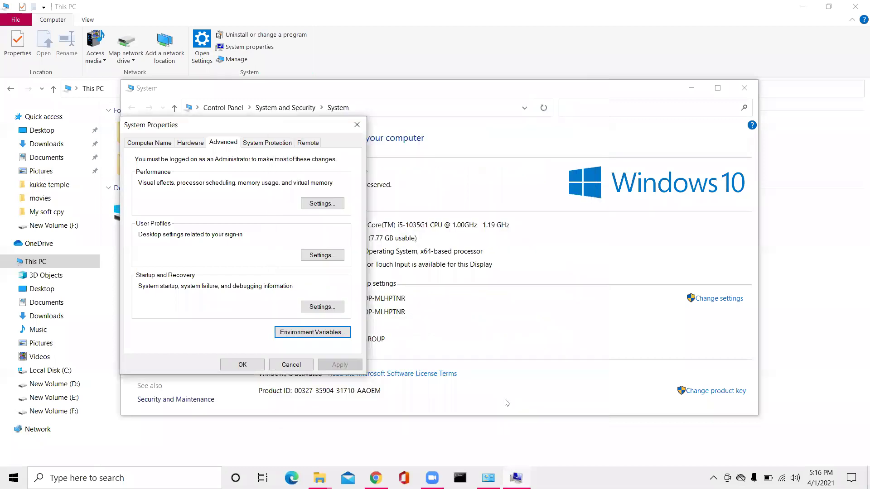
{"action": "left_click", "coordinate": [242, 365]}
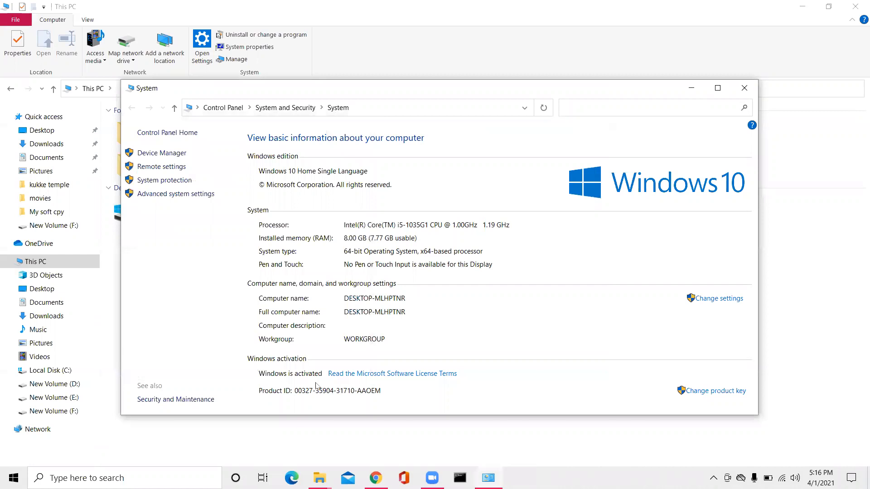
{"action": "left_click", "coordinate": [744, 87]}
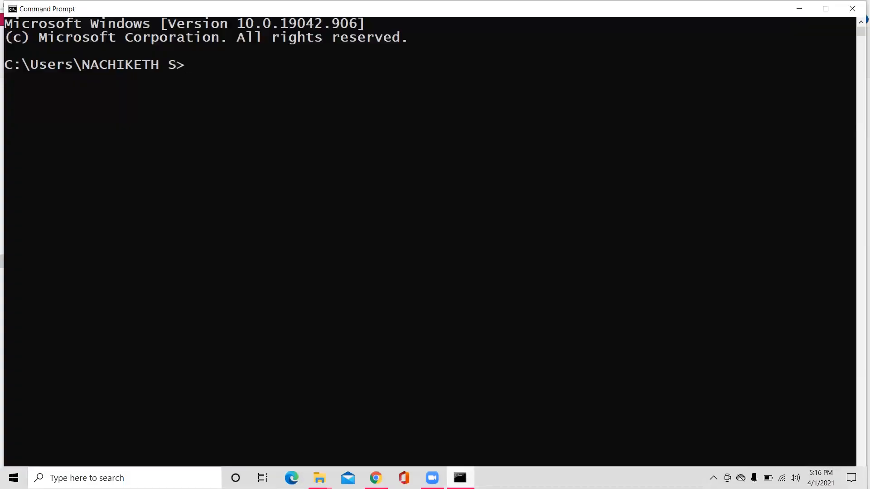
{"action": "type", "text": "mysql "}
{"action": "type", "text": "-u"}
{"action": "type", "text": " root "}
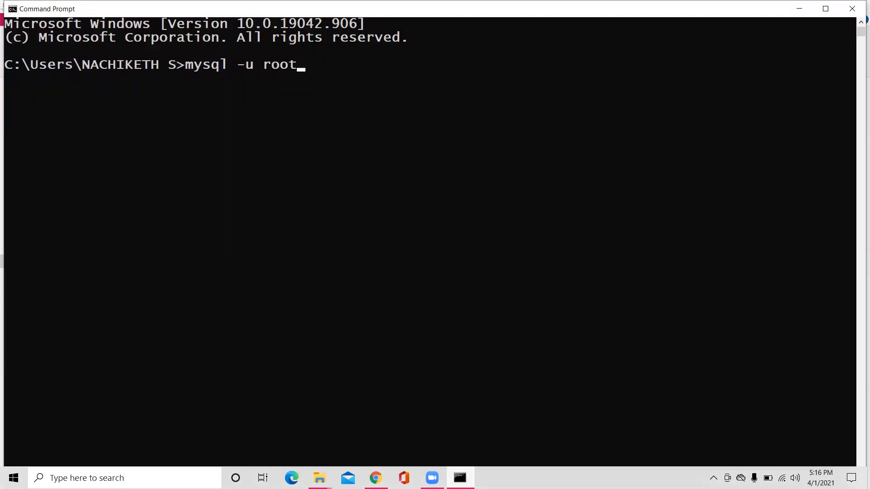
{"action": "type", "text": "-p"}
Step: Log in with mysql -u root -p and run show databases; listing the four default databases
{"action": "key", "text": "Return"}
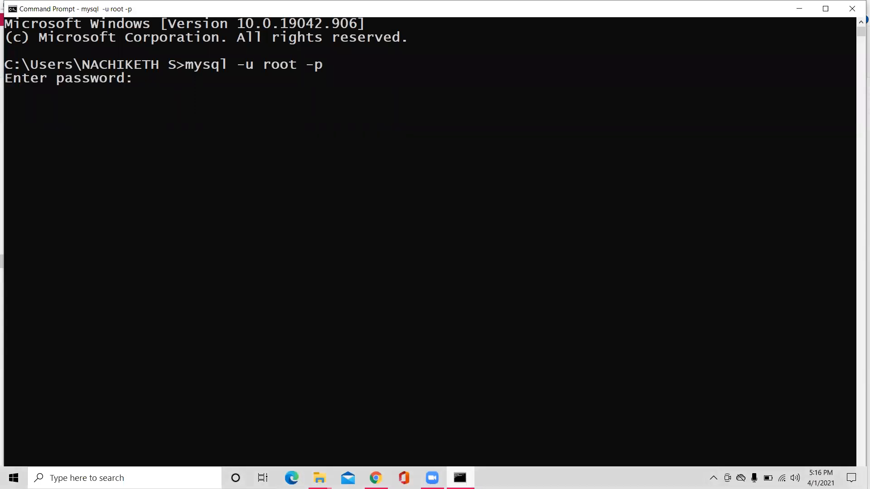
{"action": "type", "text": "****"}
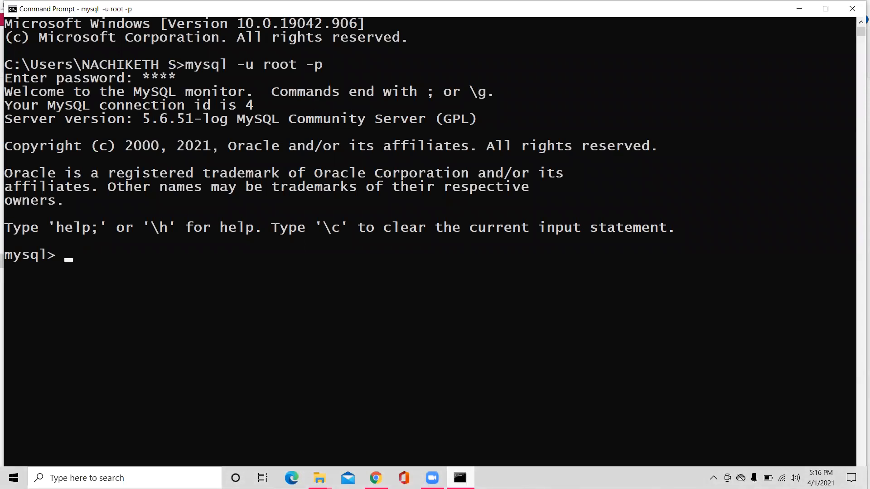
{"action": "type", "text": "show databases;"}
{"action": "key", "text": "Return"}
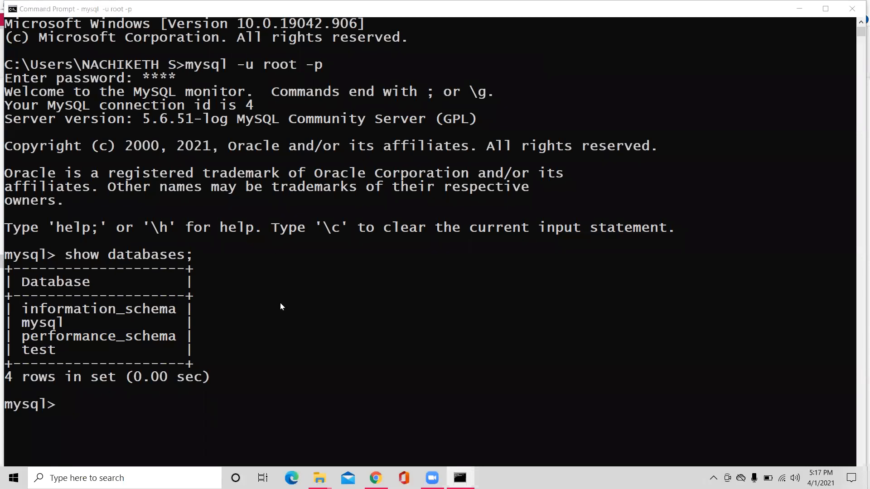
{"action": "mouse_move", "coordinate": [375, 478]}
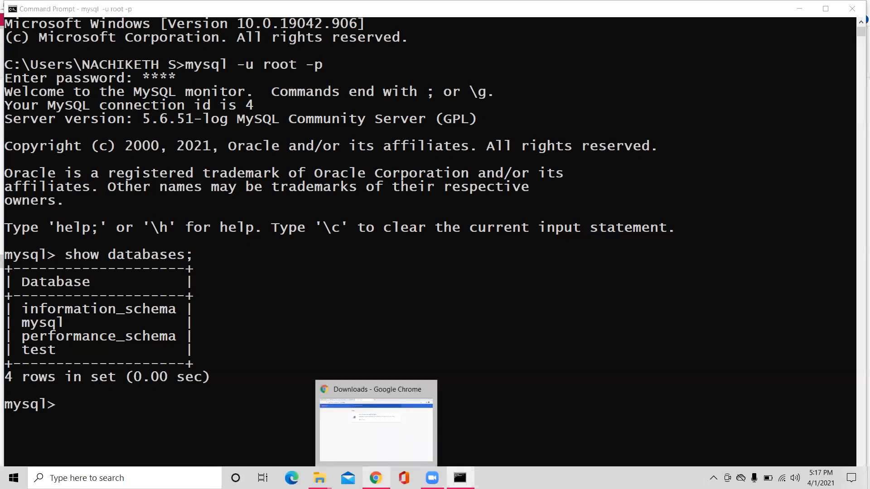
Step: Remove the old installer entry from Chrome's downloads and return to the Google results
{"action": "left_click", "coordinate": [376, 428]}
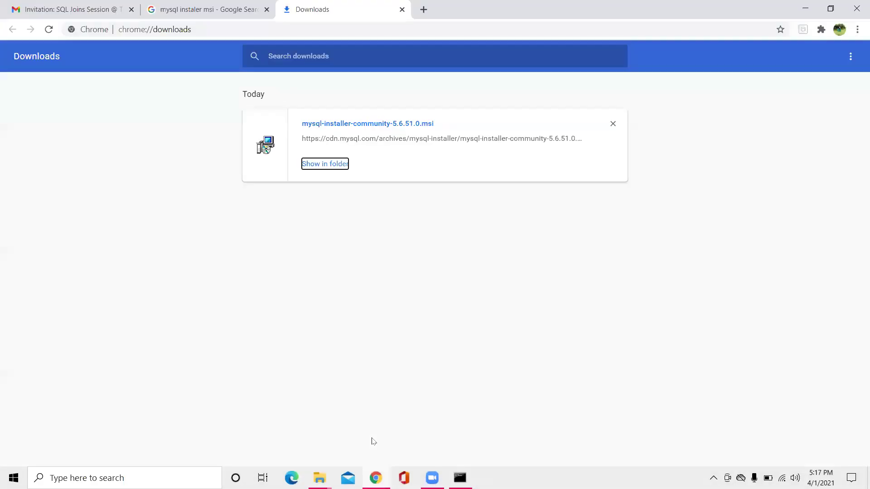
{"action": "left_click", "coordinate": [613, 124]}
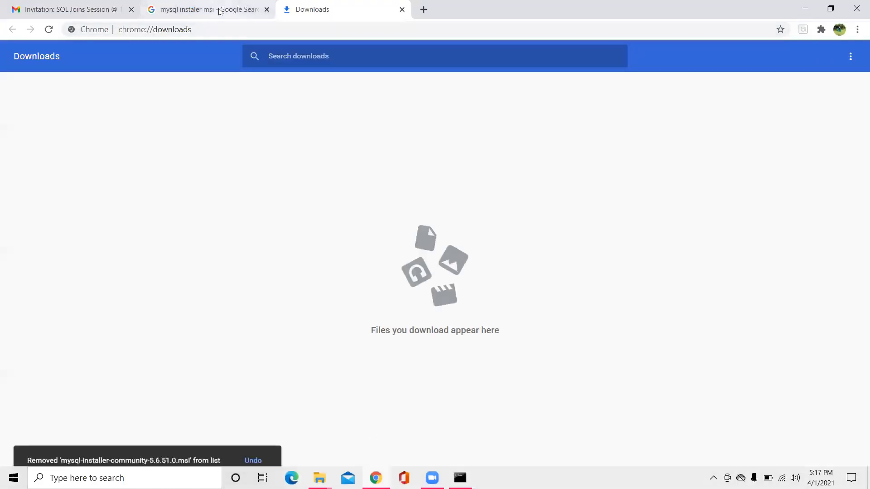
{"action": "left_click", "coordinate": [181, 9]}
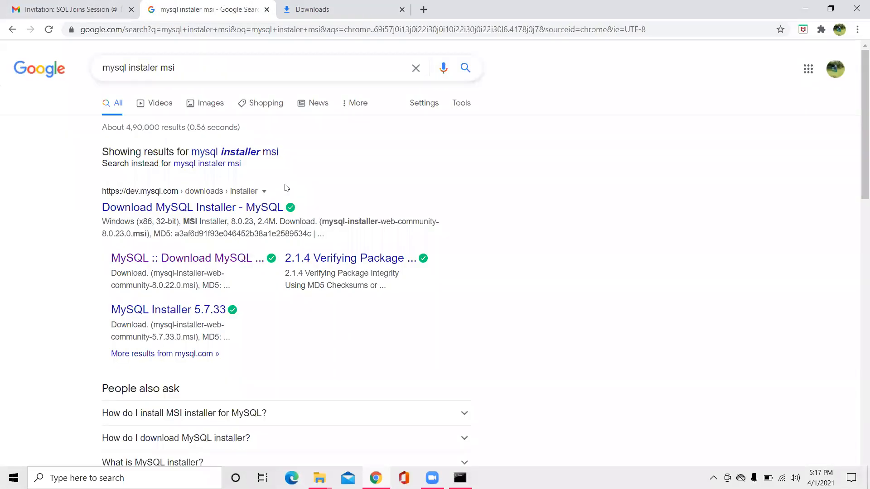
Step: Search Google for 'mysql world database' and open the top two results in new tabs
{"action": "left_click", "coordinate": [190, 67]}
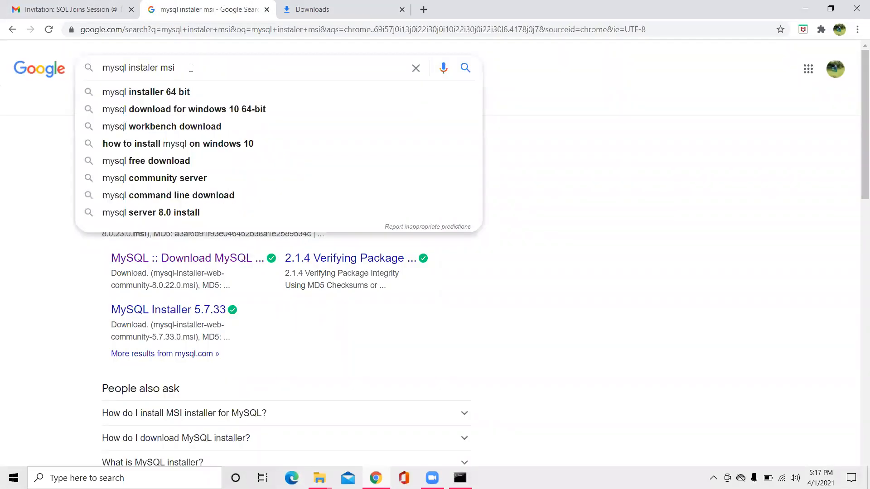
{"action": "key", "text": "BackSpace"}
{"action": "key", "text": "BackSpace"}
{"action": "key", "text": "BackSpace"}
{"action": "key", "text": "BackSpace"}
{"action": "key", "text": "BackSpace"}
{"action": "key", "text": "BackSpace"}
{"action": "key", "text": "BackSpace"}
{"action": "key", "text": "BackSpace"}
{"action": "key", "text": "BackSpace"}
{"action": "key", "text": "BackSpace"}
{"action": "key", "text": "BackSpace"}
{"action": "type", "text": "word"}
{"action": "key", "text": "BackSpace"}
{"action": "type", "text": "ld"}
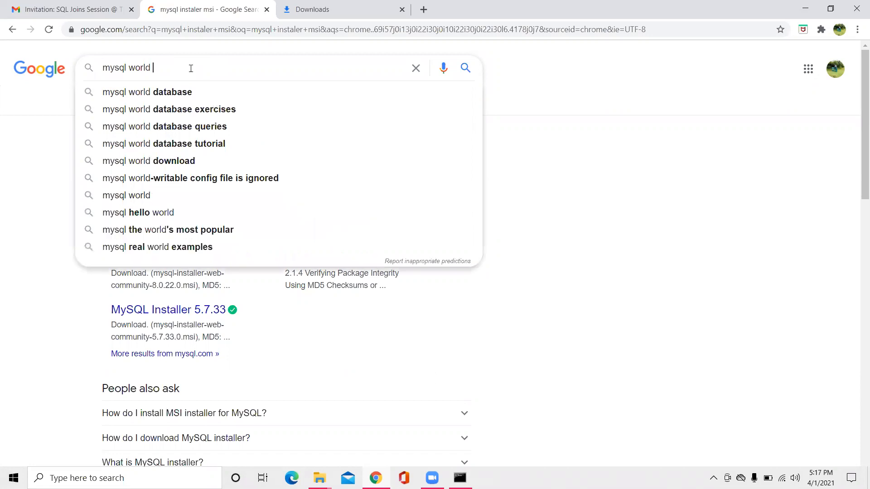
{"action": "key", "text": "Down"}
{"action": "key", "text": "Return"}
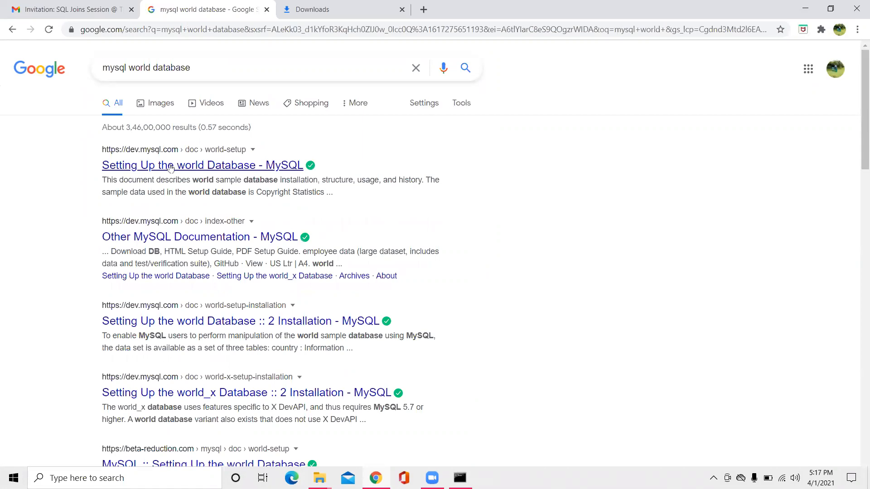
{"action": "left_click", "coordinate": [170, 165], "text": "ctrl"}
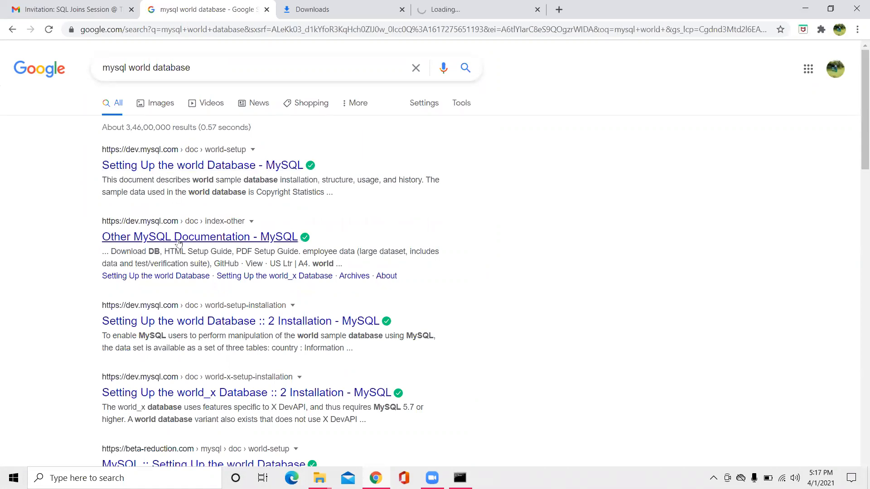
{"action": "left_click", "coordinate": [179, 237], "text": "ctrl"}
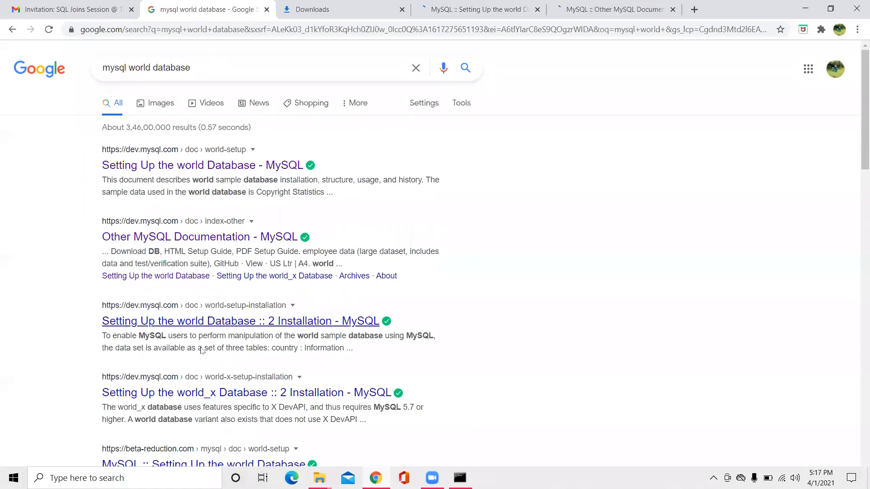
Step: Open the world database installation result, close the Downloads tab, and jump to the guide's Installation section
{"action": "left_click", "coordinate": [199, 321], "text": "ctrl"}
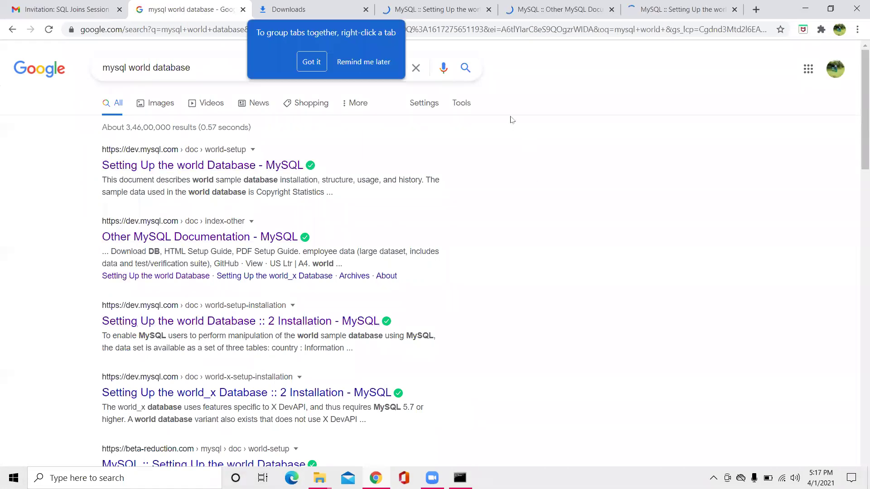
{"action": "left_click", "coordinate": [289, 9]}
{"action": "key", "text": "ctrl+w"}
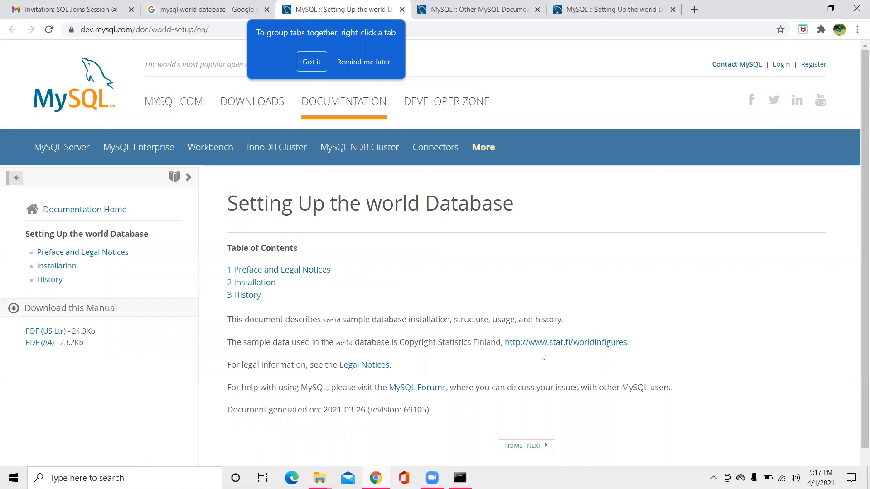
{"action": "left_click", "coordinate": [57, 266]}
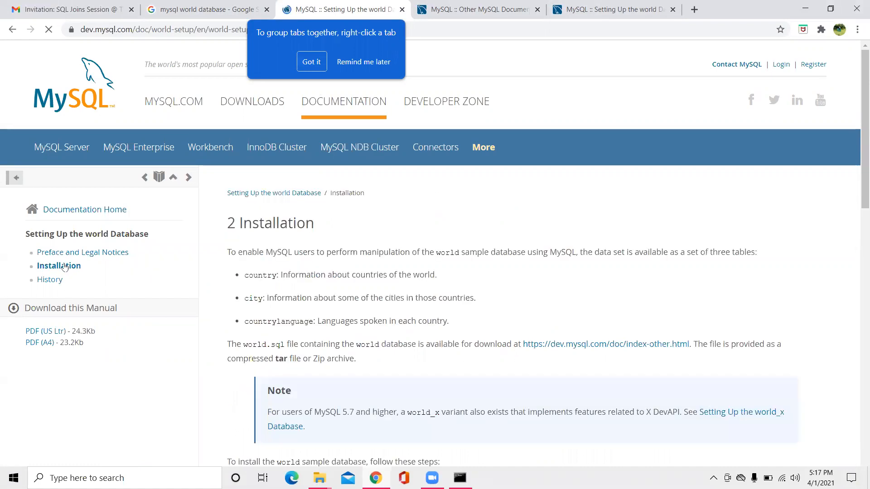
{"action": "scroll", "coordinate": [339, 326], "scroll_direction": "down", "scroll_amount": 1}
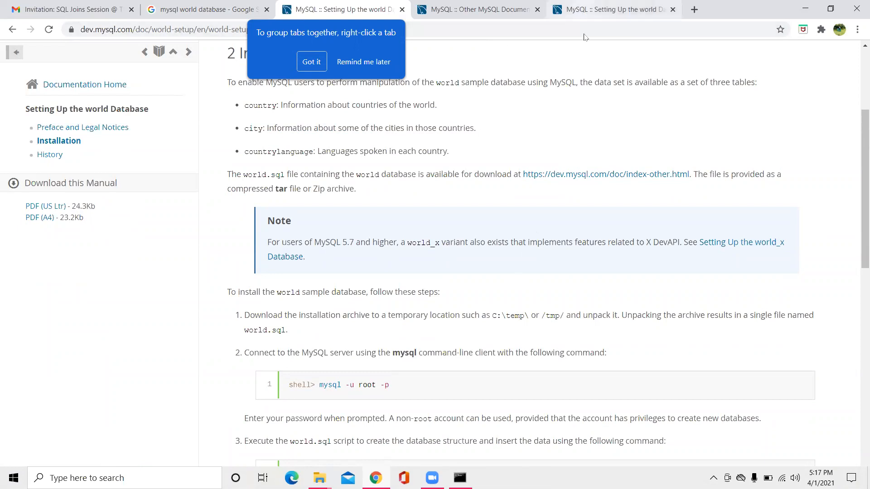
Step: From the installation page open the world_x setup page and MySQL Forums in new tabs
{"action": "left_click", "coordinate": [583, 12]}
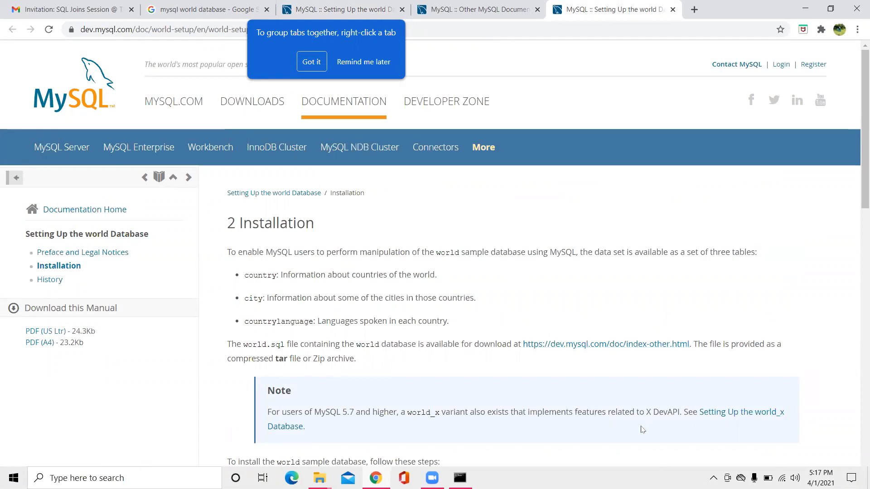
{"action": "left_click", "coordinate": [715, 415]}
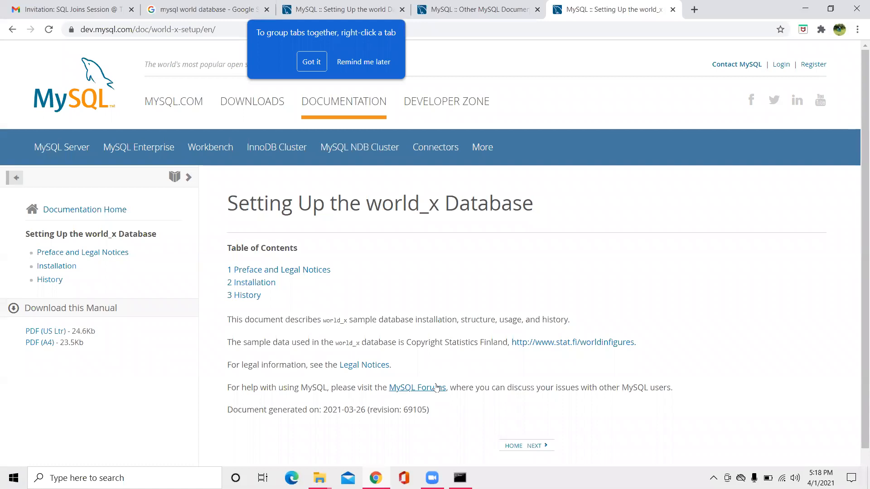
{"action": "middle_click", "coordinate": [436, 386]}
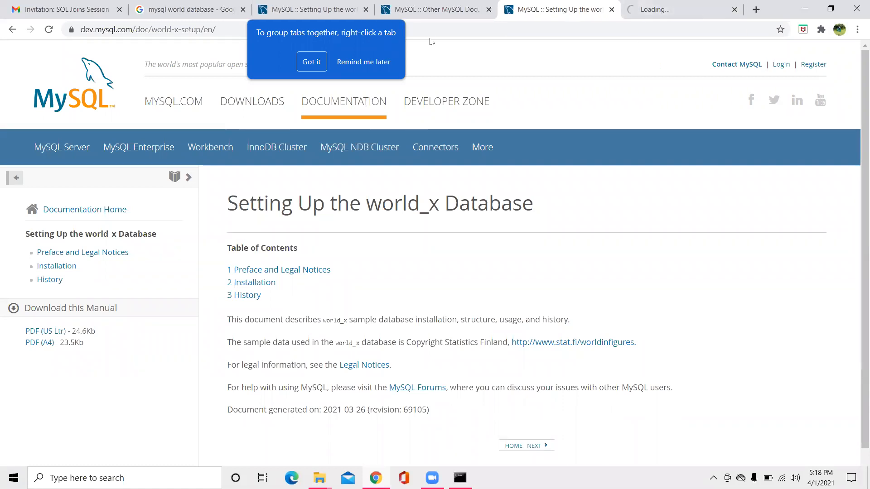
Step: On the Other MySQL Documentation page, grab its address and download the Extending MySQL 5.6 guide zip
{"action": "left_click", "coordinate": [432, 9]}
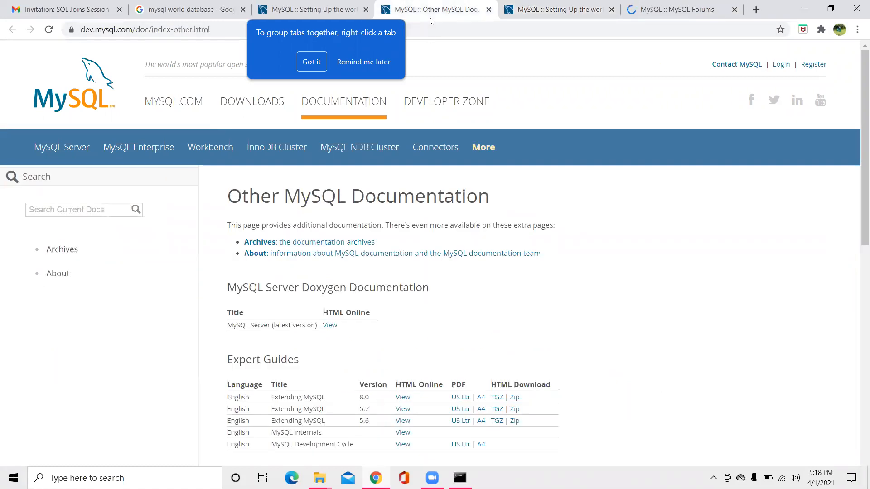
{"action": "scroll", "coordinate": [481, 251], "scroll_direction": "down", "scroll_amount": 2}
{"action": "scroll", "coordinate": [475, 272], "scroll_direction": "down", "scroll_amount": 1}
{"action": "scroll", "coordinate": [472, 282], "scroll_direction": "down", "scroll_amount": 1}
{"action": "scroll", "coordinate": [472, 282], "scroll_direction": "up", "scroll_amount": 4}
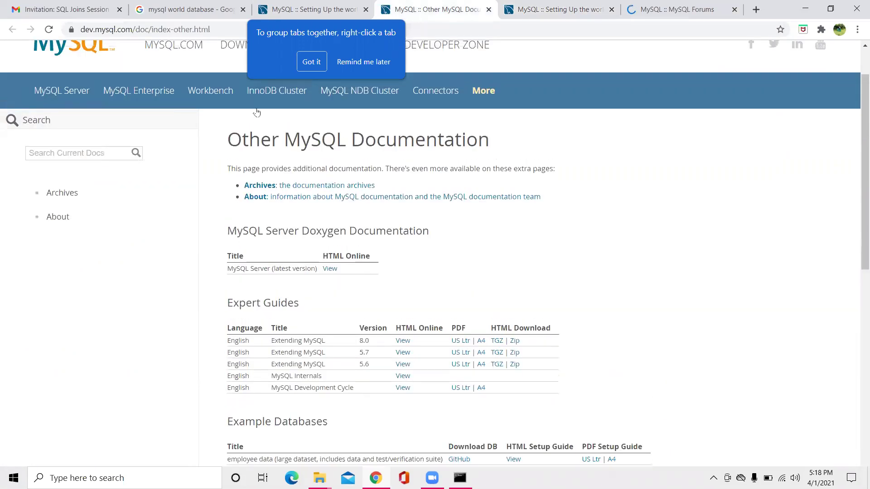
{"action": "left_click", "coordinate": [218, 28]}
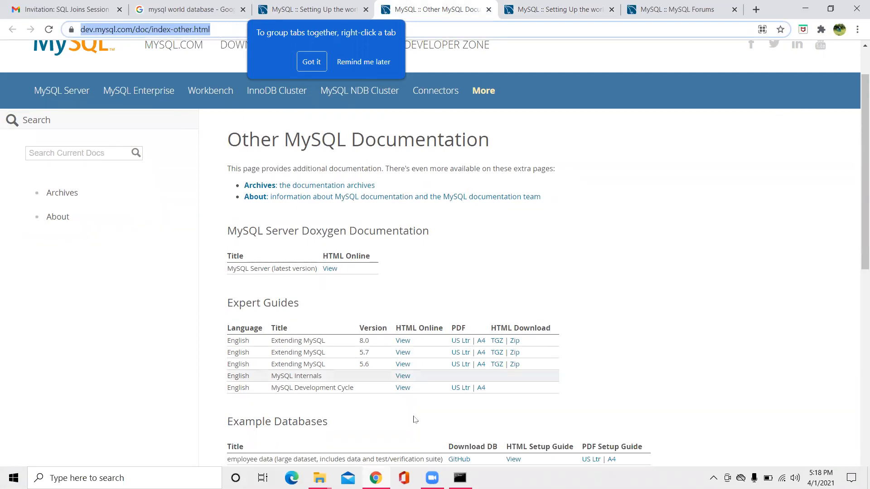
{"action": "key", "text": "alt+Tab"}
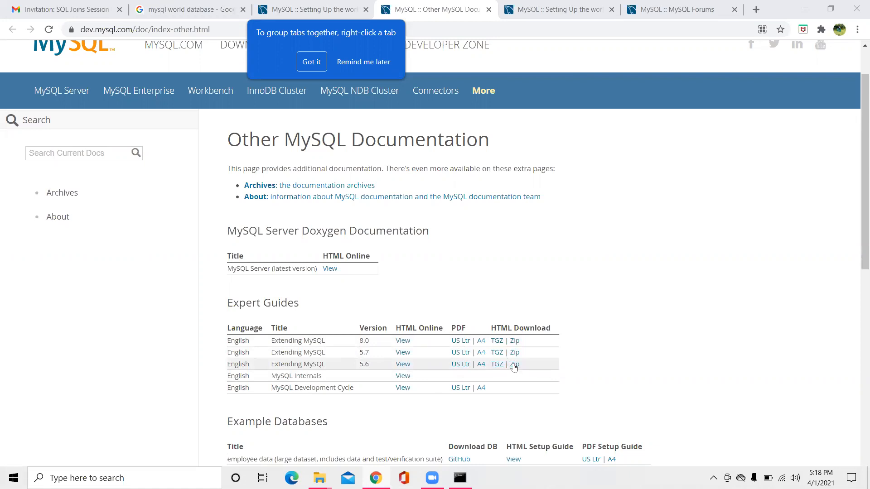
{"action": "left_click", "coordinate": [515, 366]}
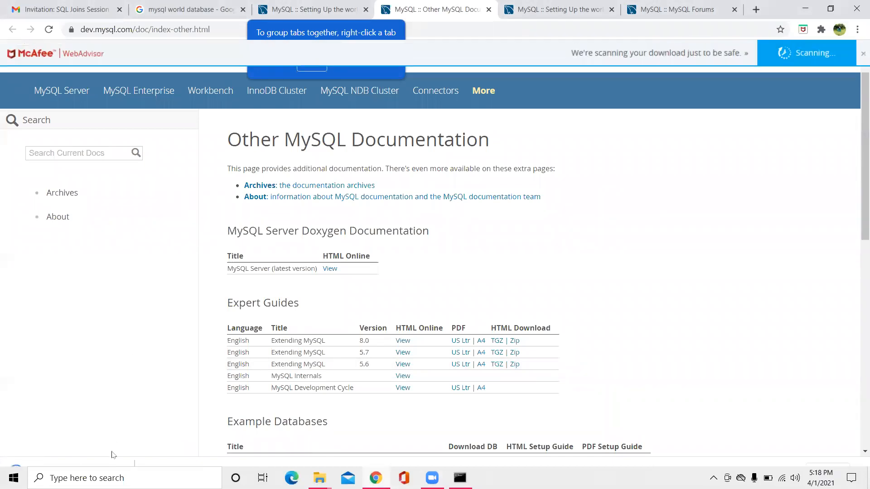
{"action": "scroll", "coordinate": [680, 337], "scroll_direction": "down", "scroll_amount": 3}
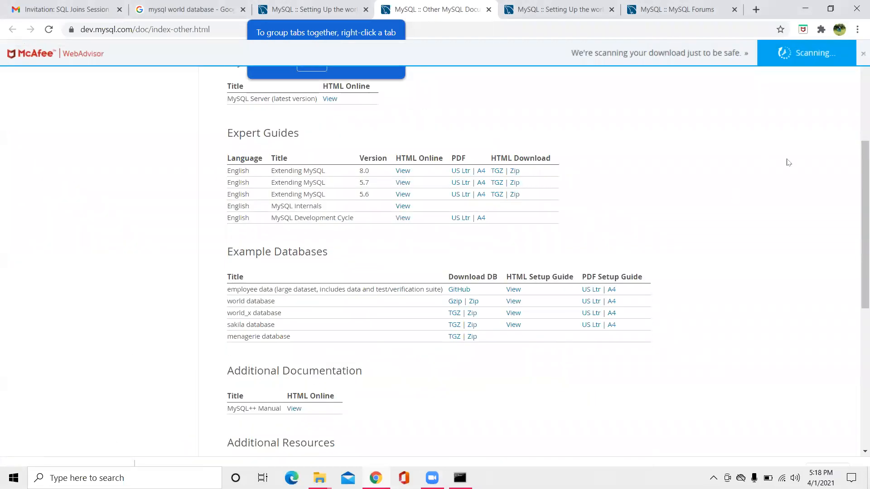
{"action": "scroll", "coordinate": [544, 257], "scroll_direction": "down", "scroll_amount": 2}
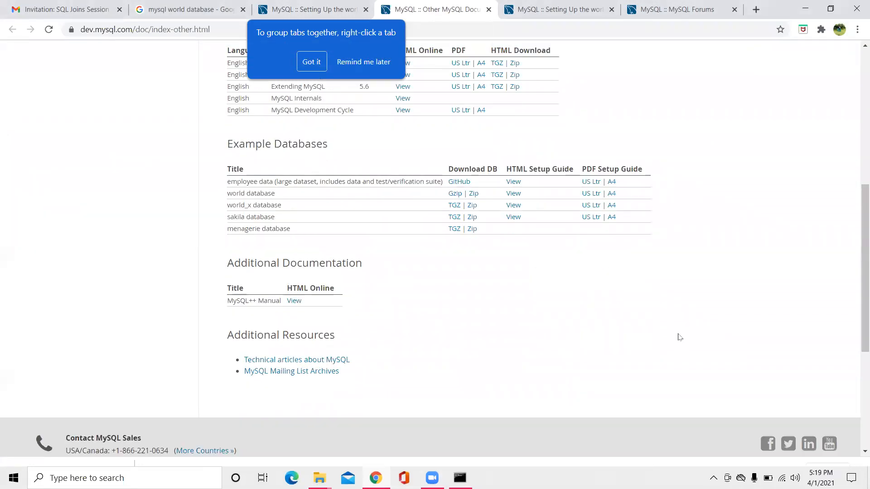
{"action": "scroll", "coordinate": [679, 336], "scroll_direction": "up", "scroll_amount": 1}
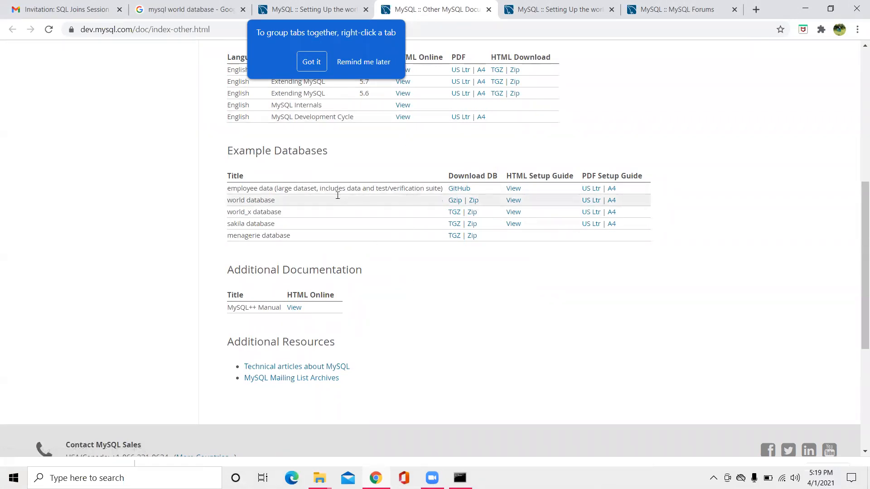
Step: Download the world database as world.sql.zip and show Chrome's downloads list
{"action": "left_click", "coordinate": [474, 201]}
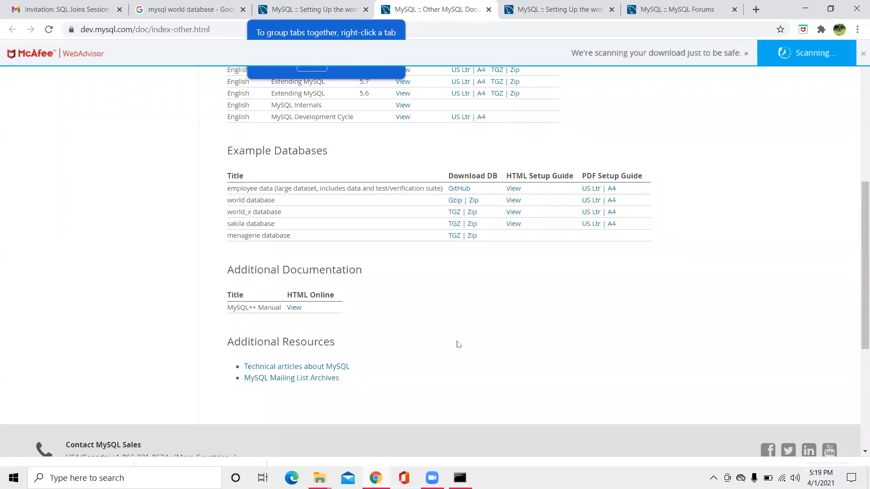
{"action": "key", "text": "ctrl+j"}
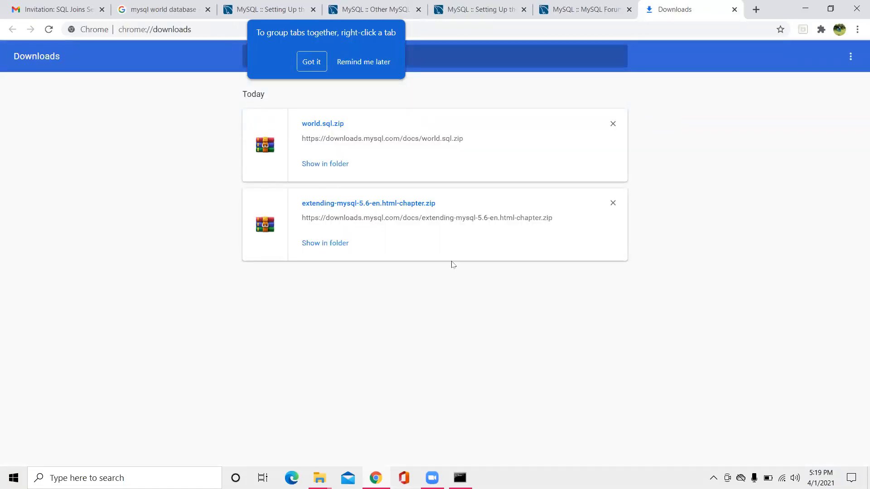
Step: Search Google for the MySQL employees database and open the Employees Sample Database and NTU results in new tabs
{"action": "left_click", "coordinate": [150, 10]}
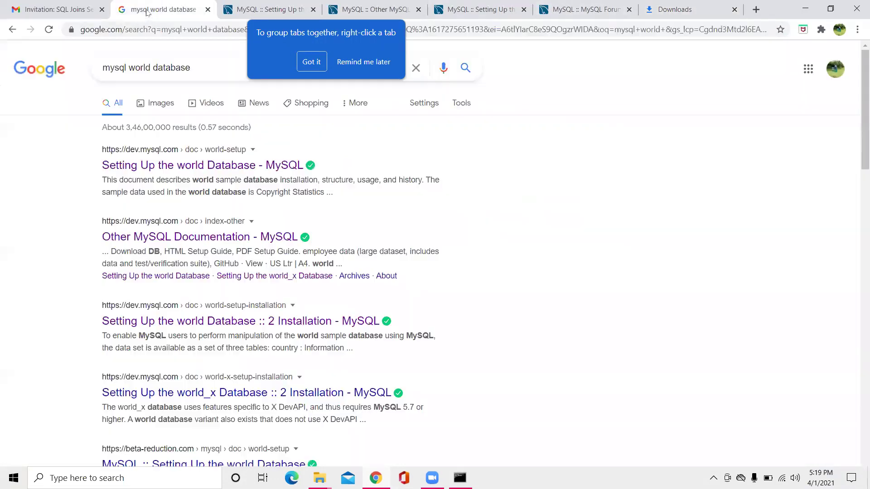
{"action": "double_click", "coordinate": [141, 67]}
{"action": "type", "text": "employ"}
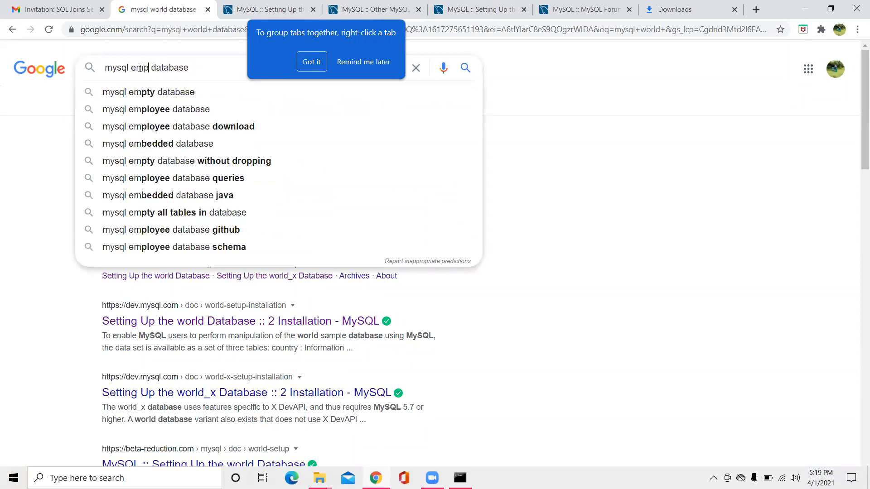
{"action": "type", "text": "ees"}
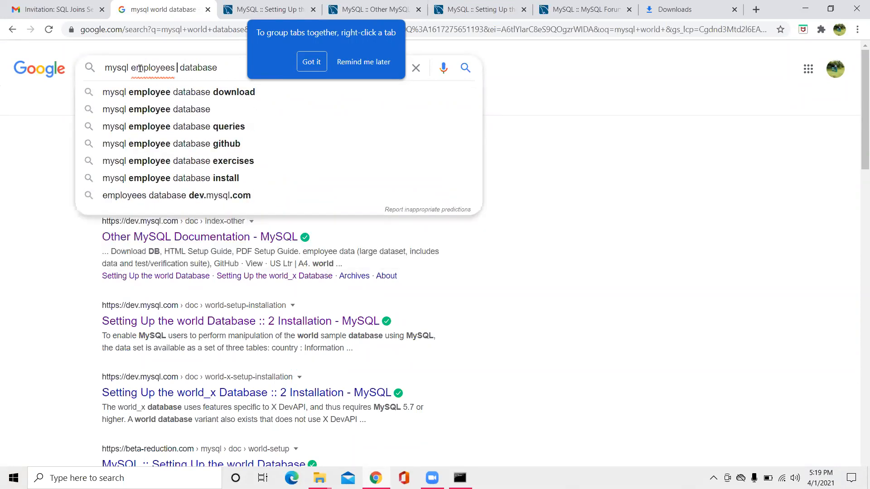
{"action": "key", "text": "Return"}
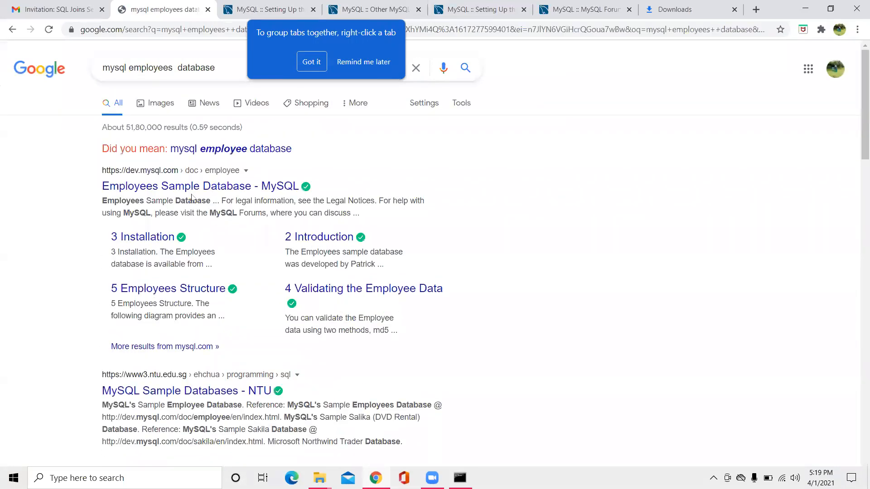
{"action": "middle_click", "coordinate": [194, 185]}
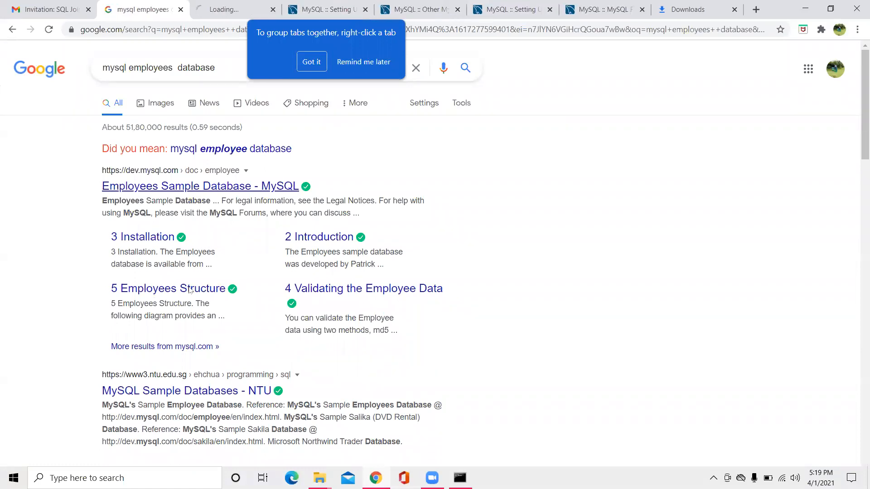
{"action": "middle_click", "coordinate": [194, 391]}
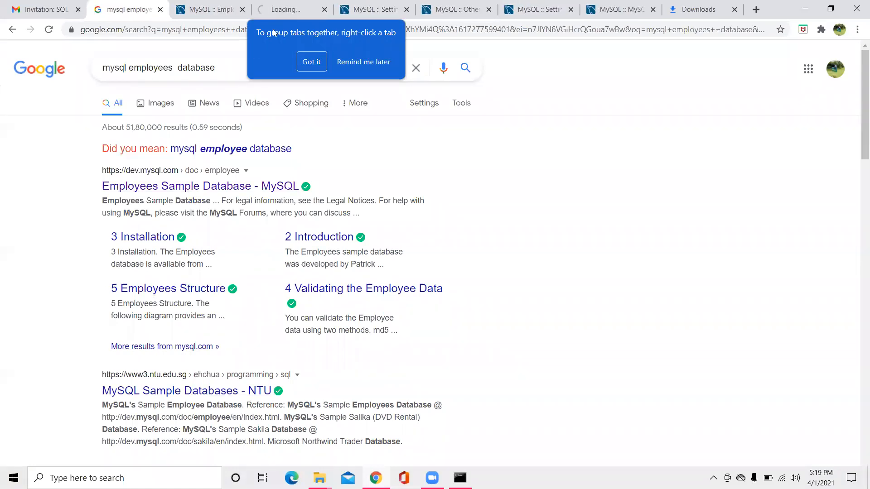
Step: Skim the Employees guide's License, Preface, Validating, Introduction and Installation sections
{"action": "left_click", "coordinate": [216, 12]}
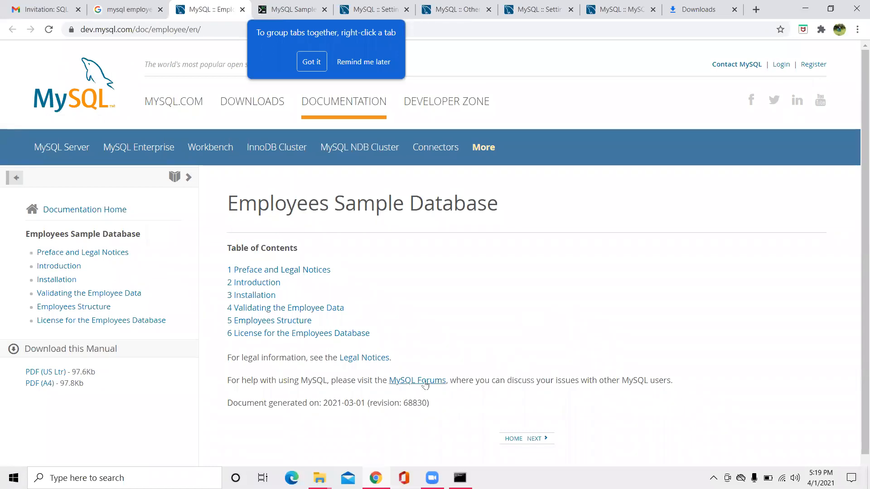
{"action": "left_click", "coordinate": [316, 333]}
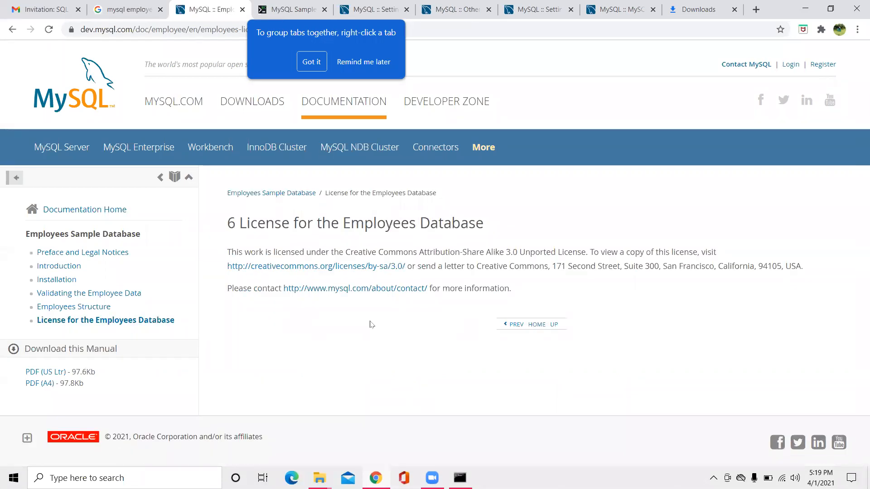
{"action": "left_click", "coordinate": [66, 254]}
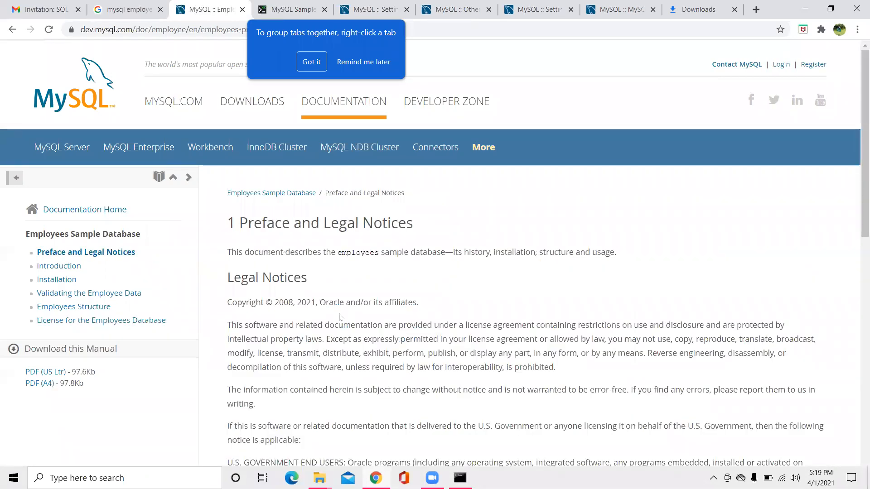
{"action": "left_click", "coordinate": [106, 293]}
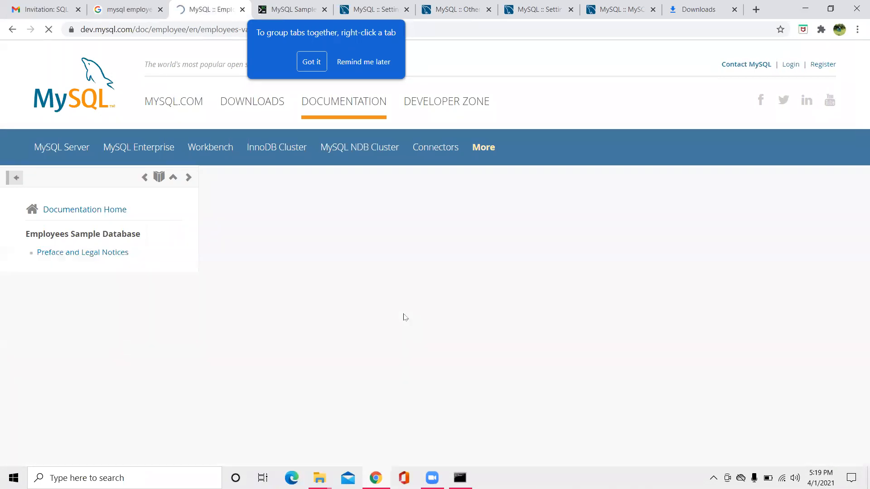
{"action": "scroll", "coordinate": [403, 317], "scroll_direction": "down", "scroll_amount": 2}
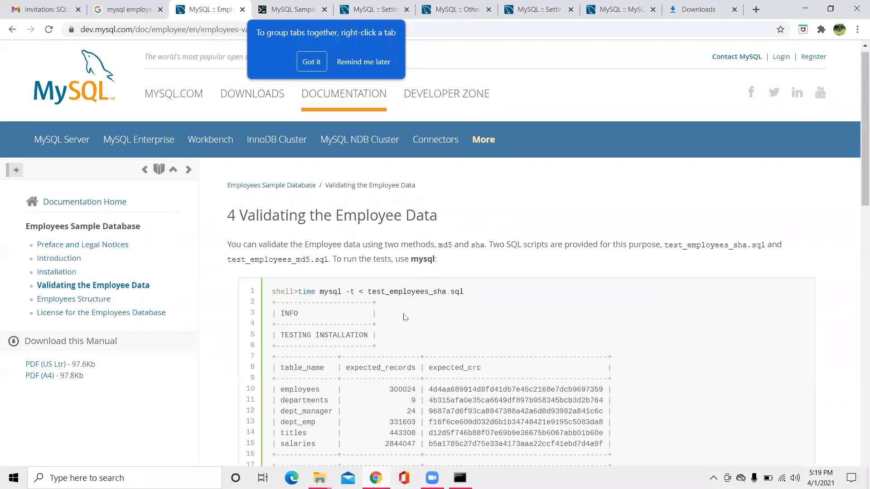
{"action": "scroll", "coordinate": [403, 318], "scroll_direction": "down", "scroll_amount": 2}
{"action": "scroll", "coordinate": [403, 317], "scroll_direction": "down", "scroll_amount": 2}
{"action": "scroll", "coordinate": [404, 318], "scroll_direction": "down", "scroll_amount": 1}
{"action": "scroll", "coordinate": [404, 318], "scroll_direction": "down", "scroll_amount": 2}
{"action": "scroll", "coordinate": [403, 318], "scroll_direction": "down", "scroll_amount": 3}
{"action": "scroll", "coordinate": [403, 317], "scroll_direction": "down", "scroll_amount": 3}
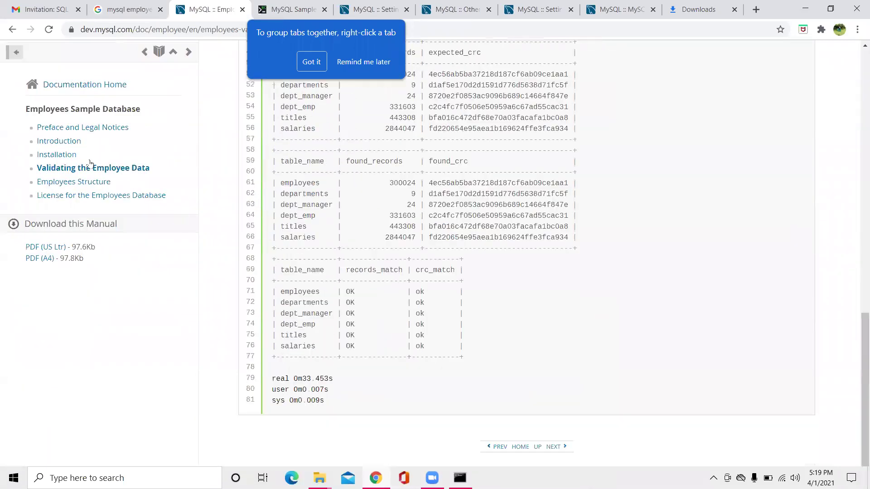
{"action": "left_click", "coordinate": [57, 154]}
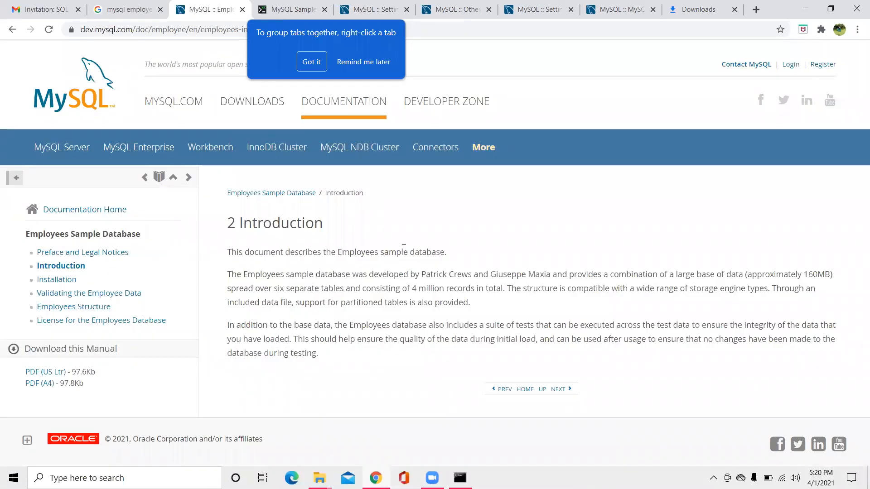
{"action": "left_click", "coordinate": [57, 279]}
{"action": "scroll", "coordinate": [529, 335], "scroll_direction": "down", "scroll_amount": 5}
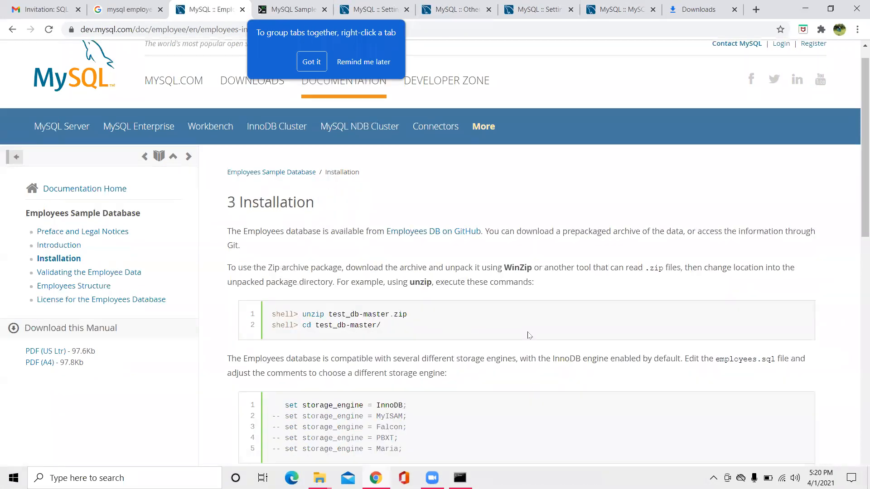
{"action": "scroll", "coordinate": [529, 336], "scroll_direction": "down", "scroll_amount": 5}
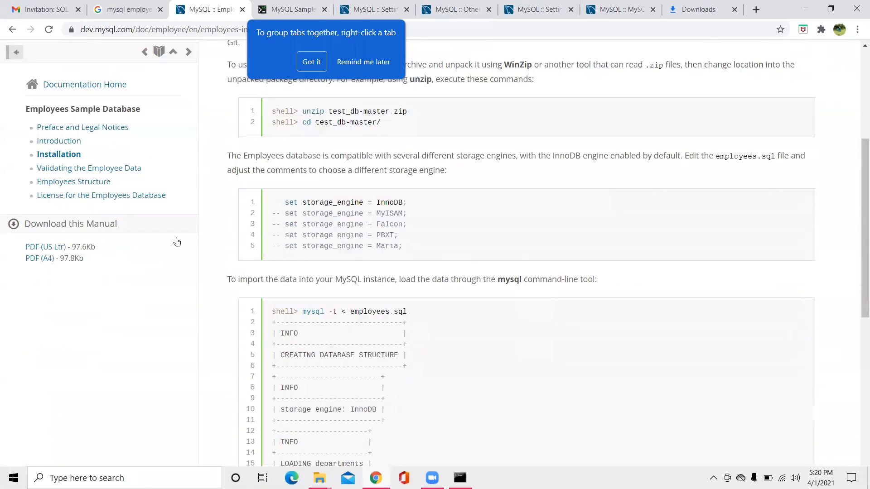
Step: Peek at the A4 PDF manual, go back, and open the Employees Structure schema diagram
{"action": "left_click", "coordinate": [33, 259]}
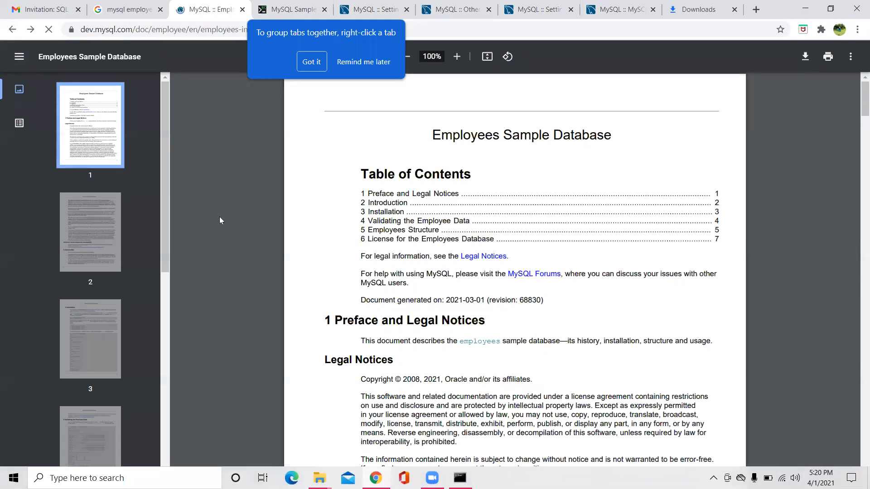
{"action": "key", "text": "alt+Left"}
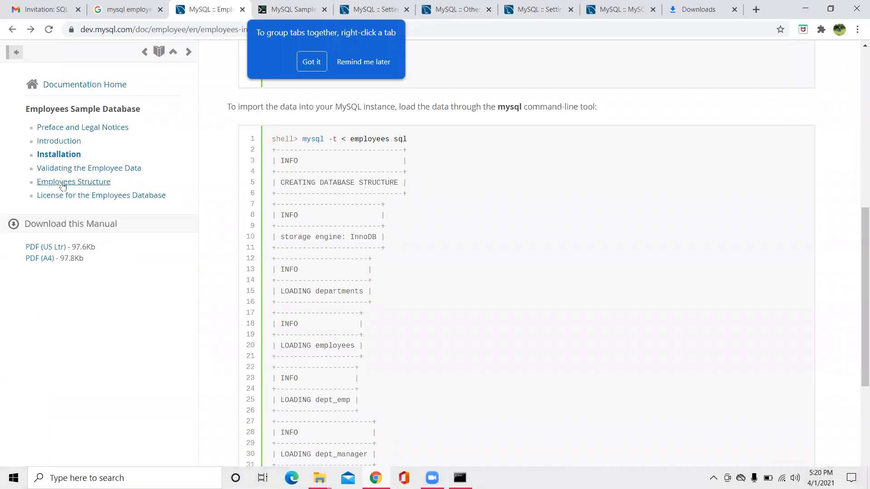
{"action": "left_click", "coordinate": [74, 182]}
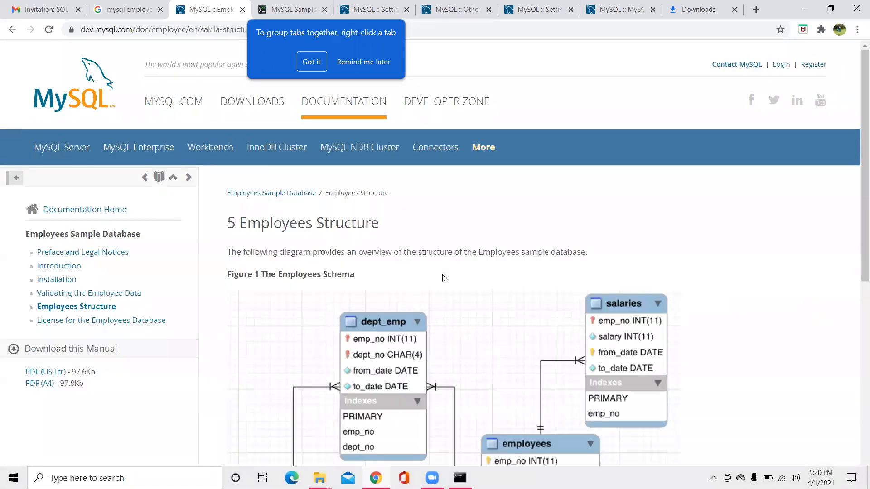
{"action": "scroll", "coordinate": [443, 278], "scroll_direction": "down", "scroll_amount": 2}
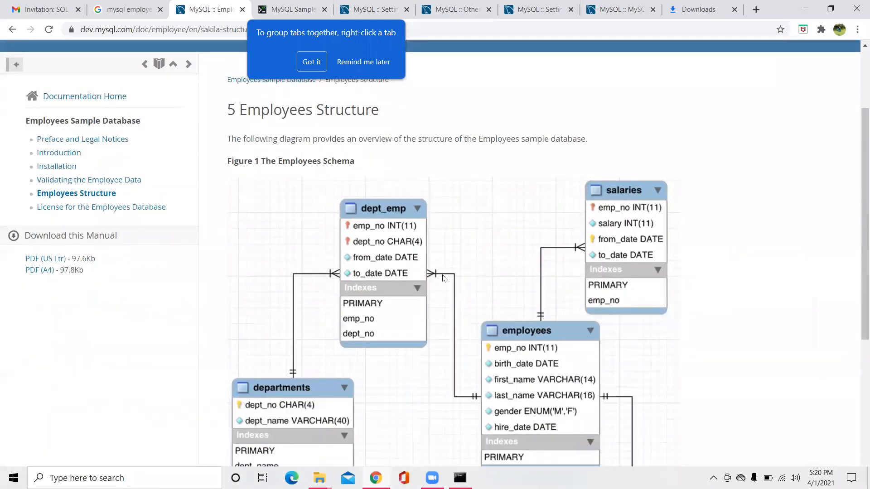
Step: Follow the Installation section's 'Employees DB on GitHub' link to datacharmer/test_db, dismissing the tab tip, then open Start
{"action": "left_click", "coordinate": [56, 166]}
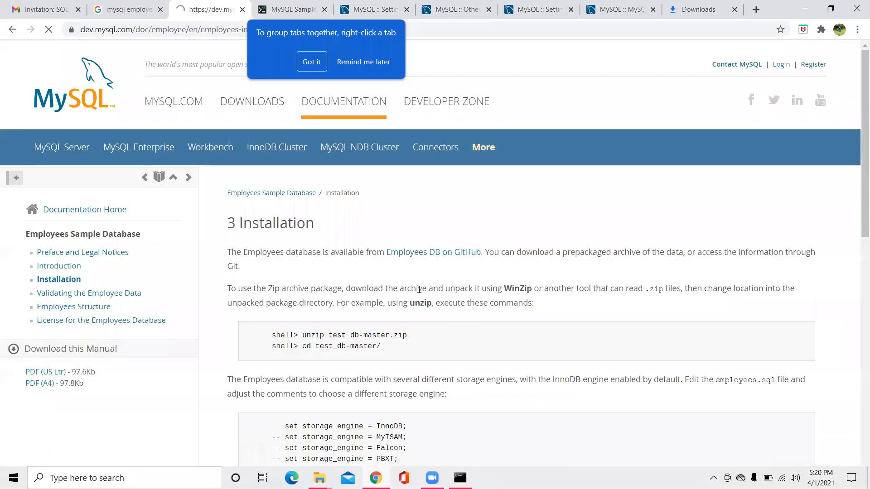
{"action": "left_click", "coordinate": [418, 257]}
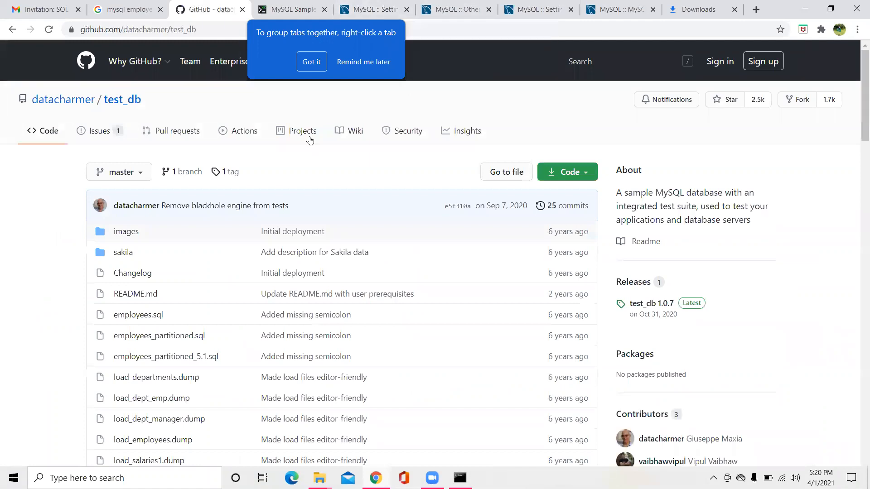
{"action": "left_click", "coordinate": [359, 62]}
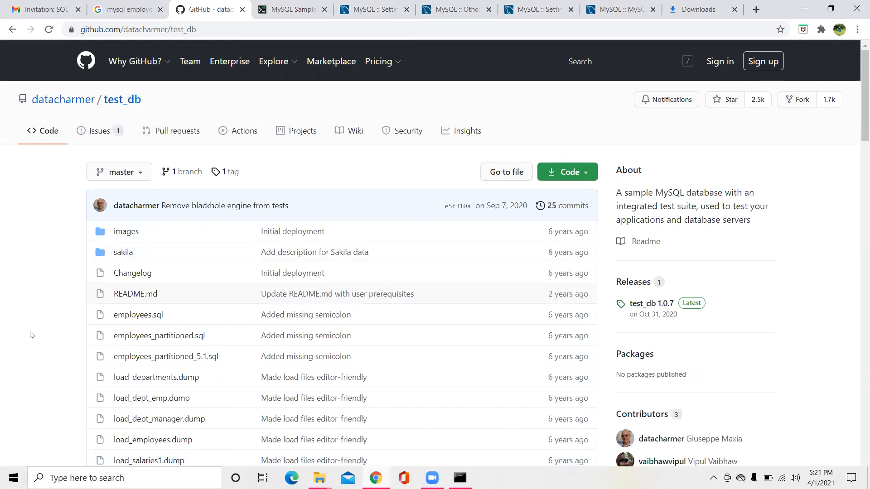
{"action": "left_click", "coordinate": [13, 478]}
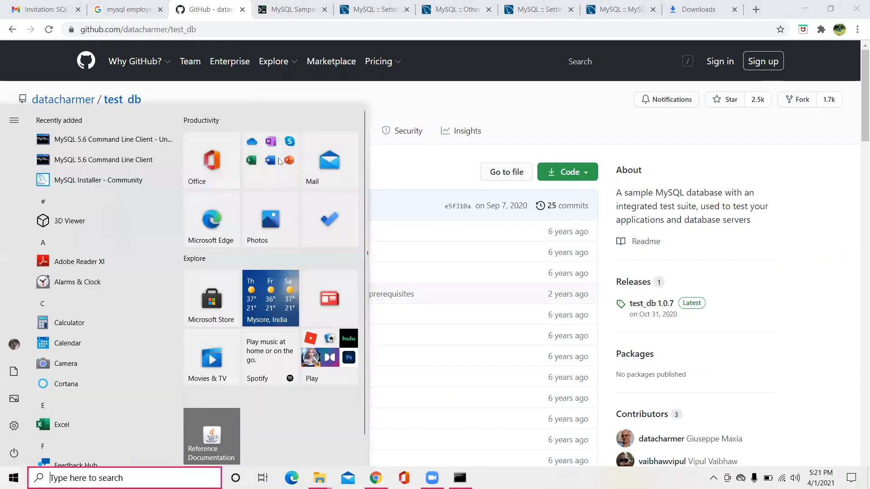
Step: Start Word with a blank document and paste the MySQL documentation link on its first line
{"action": "left_click", "coordinate": [271, 151]}
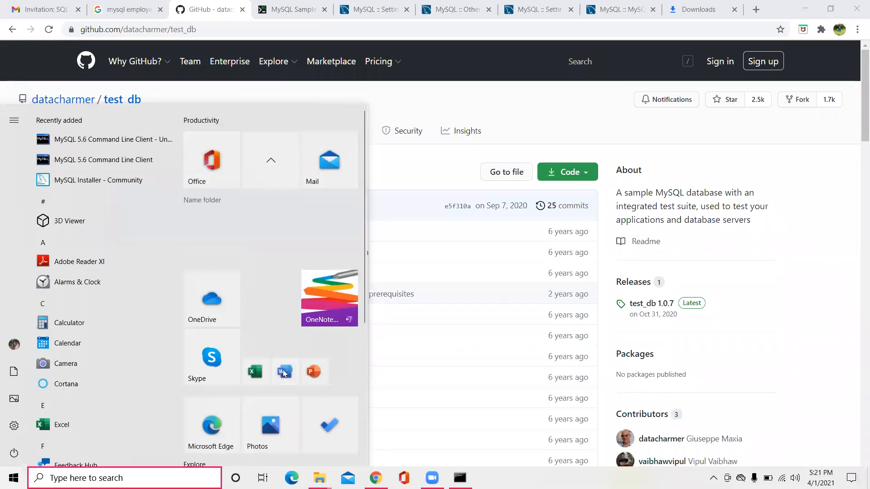
{"action": "left_click", "coordinate": [283, 369]}
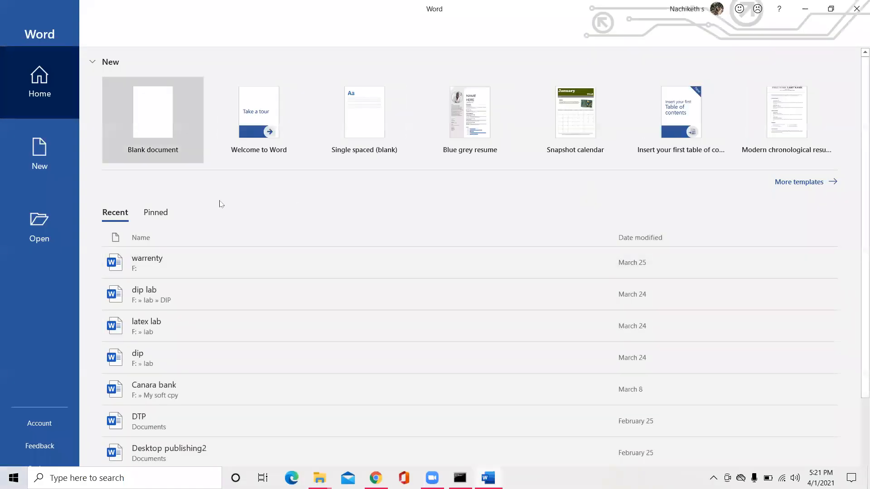
{"action": "left_click", "coordinate": [153, 119]}
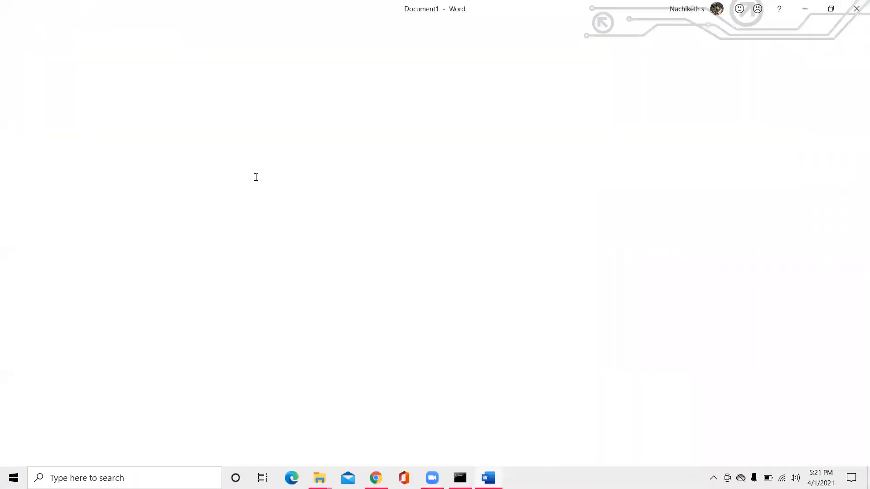
{"action": "type", "text": "https://dev.mysql.com/doc/index-other.html"}
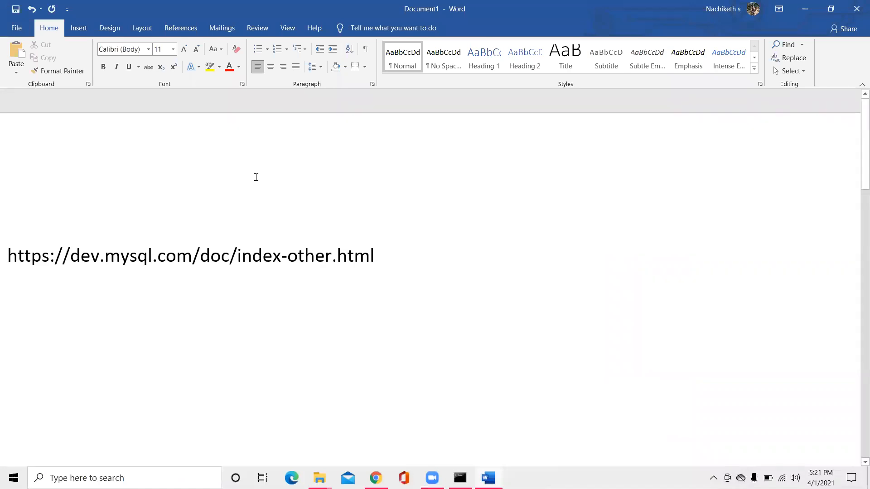
{"action": "key", "text": "Return"}
{"action": "key", "text": "Return"}
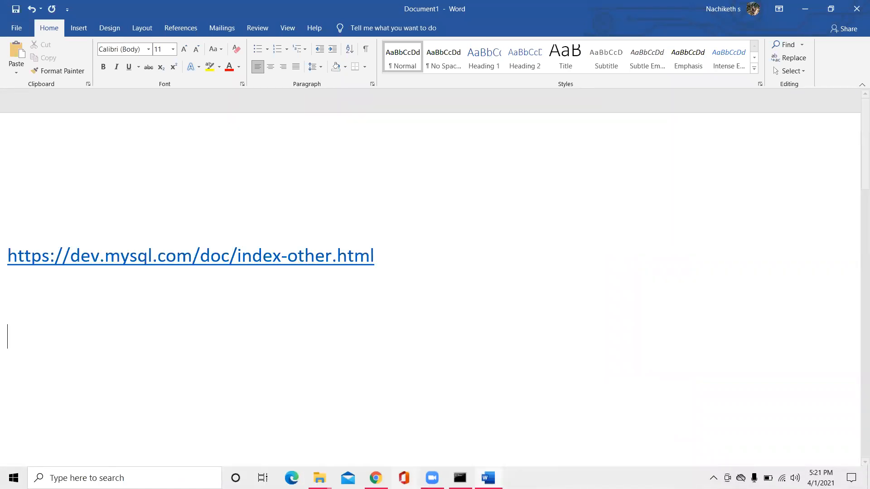
Step: Copy the github.com/datacharmer/test_db address from Chrome and paste it below the first link
{"action": "left_click", "coordinate": [376, 478]}
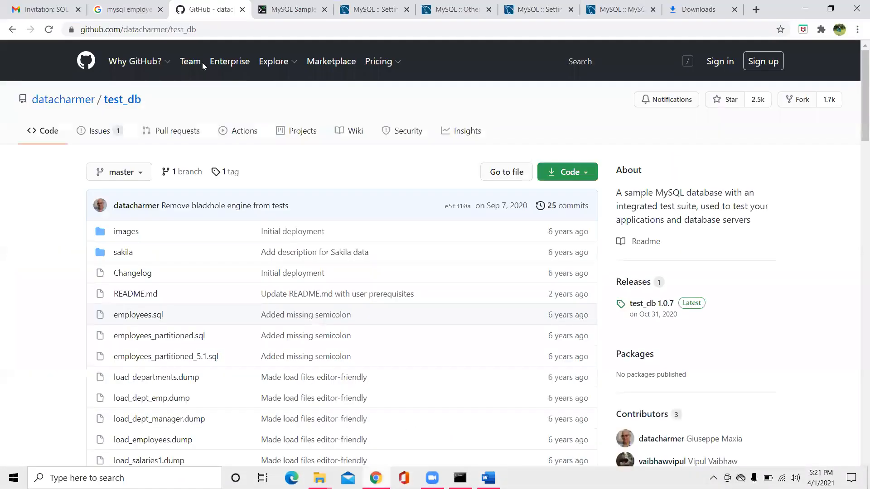
{"action": "left_click", "coordinate": [210, 29]}
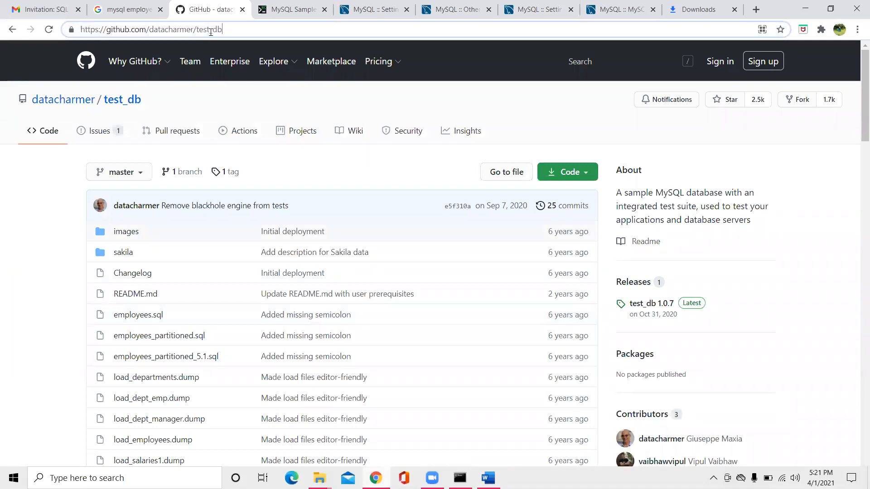
{"action": "left_click", "coordinate": [210, 29]}
{"action": "double_click", "coordinate": [234, 28]}
{"action": "left_click", "coordinate": [408, 170]}
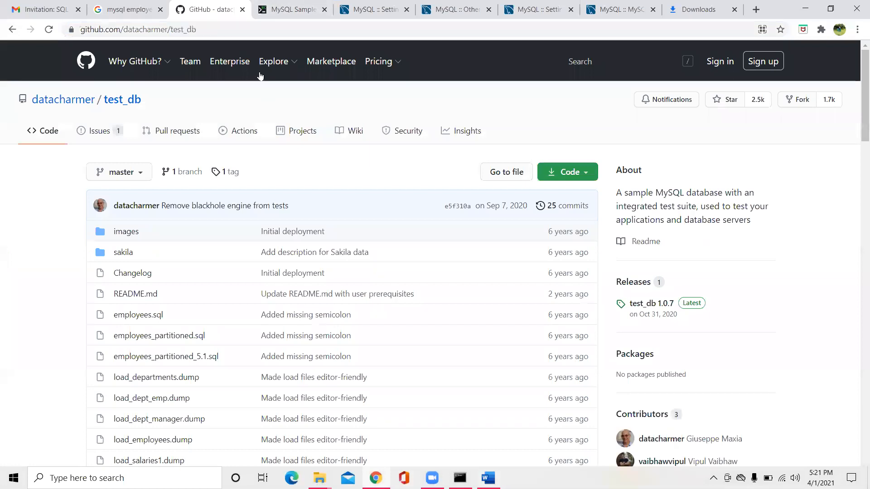
{"action": "left_click", "coordinate": [239, 29]}
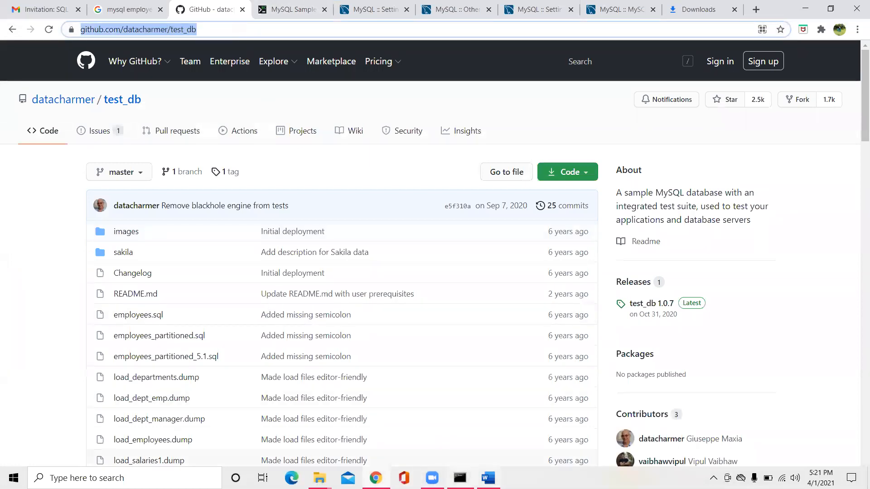
{"action": "left_click", "coordinate": [487, 477]}
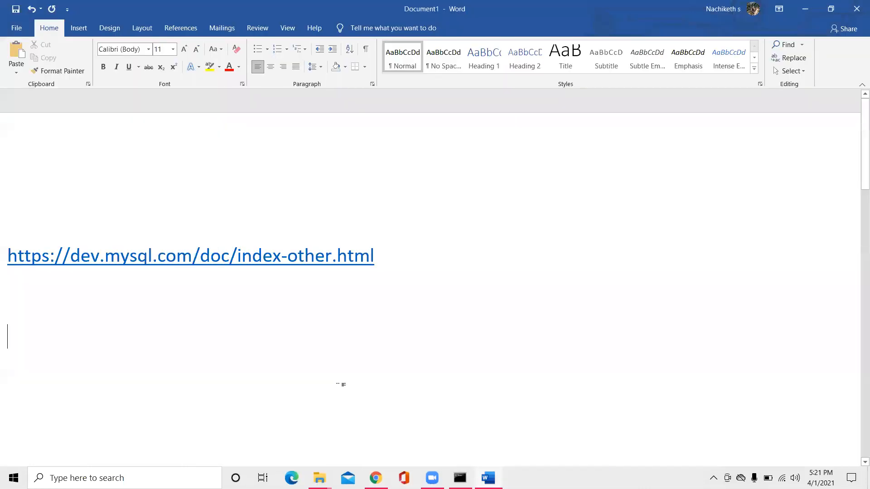
{"action": "type", "text": "https://github.com/datacharmer/test_db"}
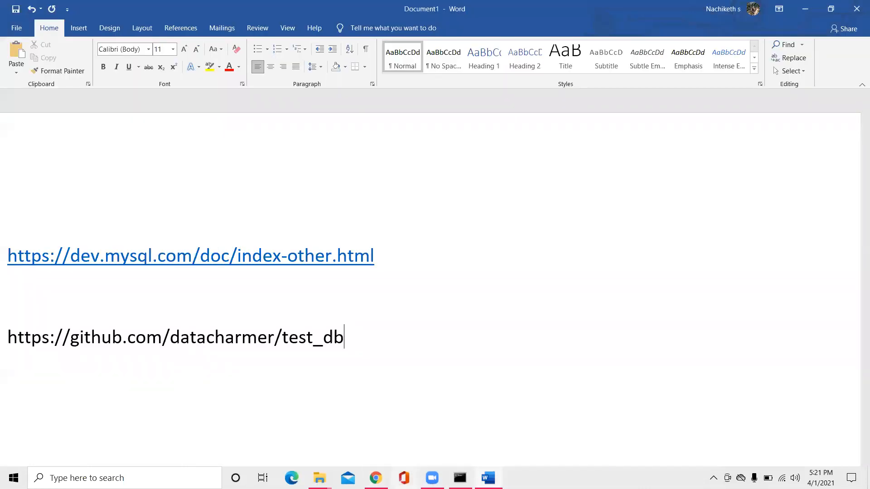
{"action": "mouse_move", "coordinate": [375, 478]}
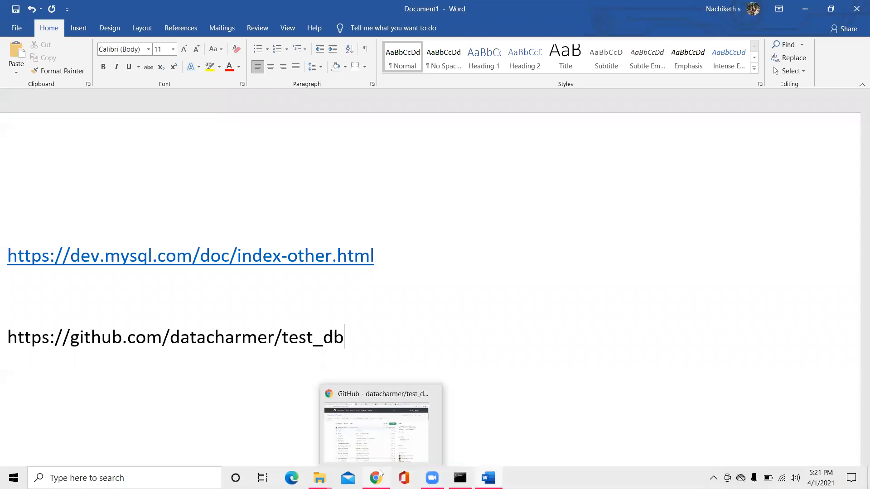
{"action": "left_click", "coordinate": [380, 421]}
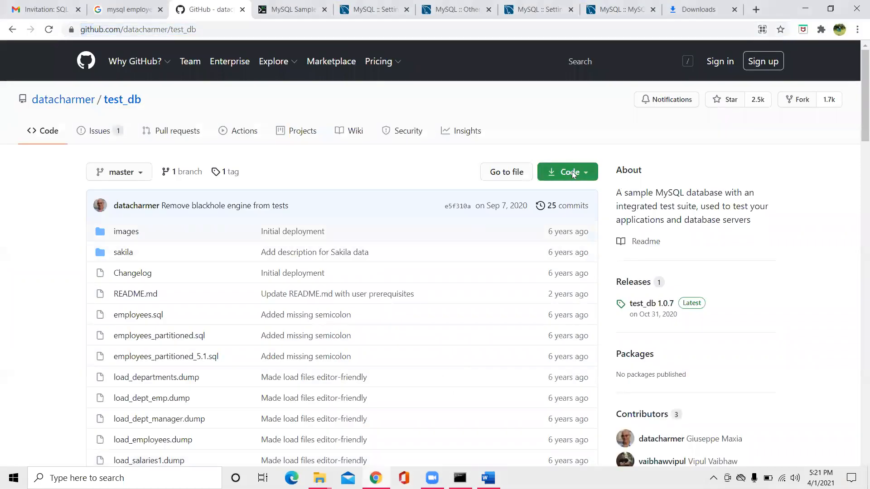
Step: Download test_db as a ZIP from the Code menu and watch it on Chrome's Downloads page
{"action": "left_click", "coordinate": [572, 171]}
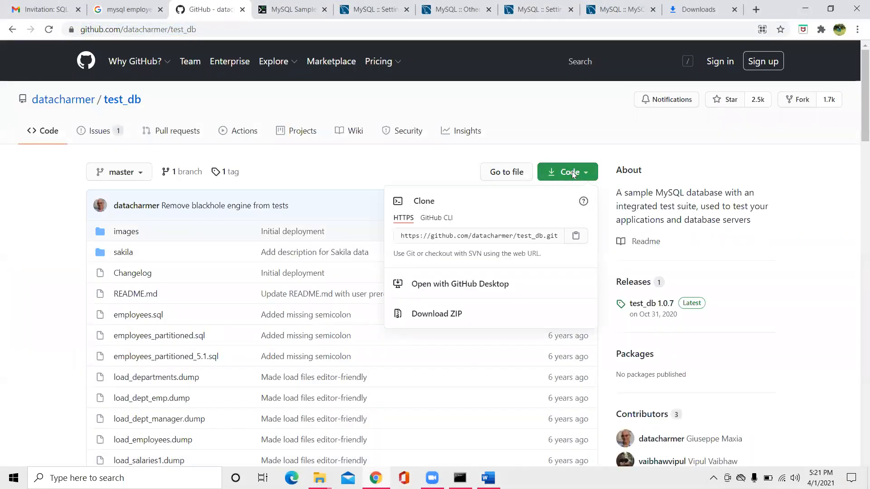
{"action": "left_click", "coordinate": [447, 313]}
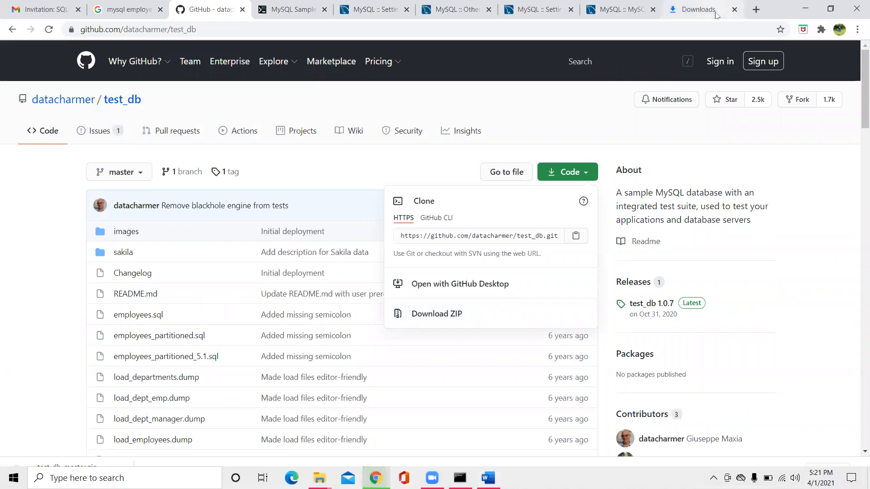
{"action": "left_click", "coordinate": [698, 9]}
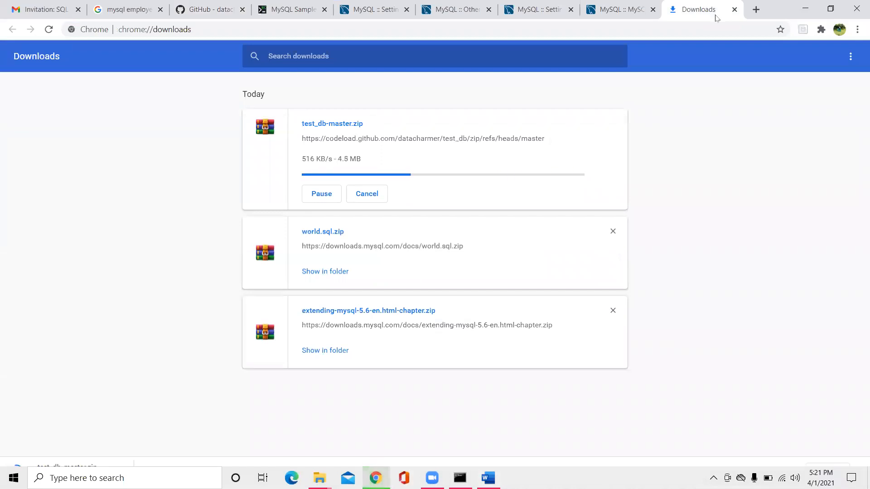
Step: Show the downloaded archive in its folder and paste both archives into F:\softwares-2021
{"action": "left_click", "coordinate": [317, 273]}
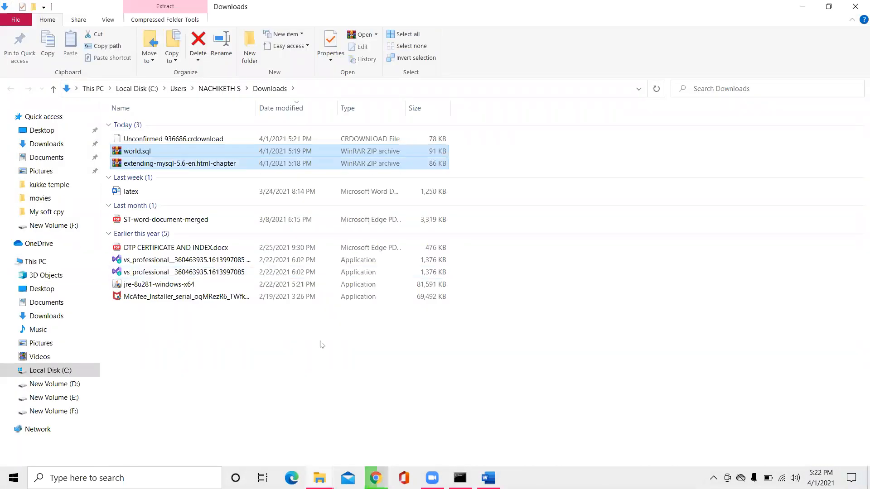
{"action": "left_click", "coordinate": [61, 411]}
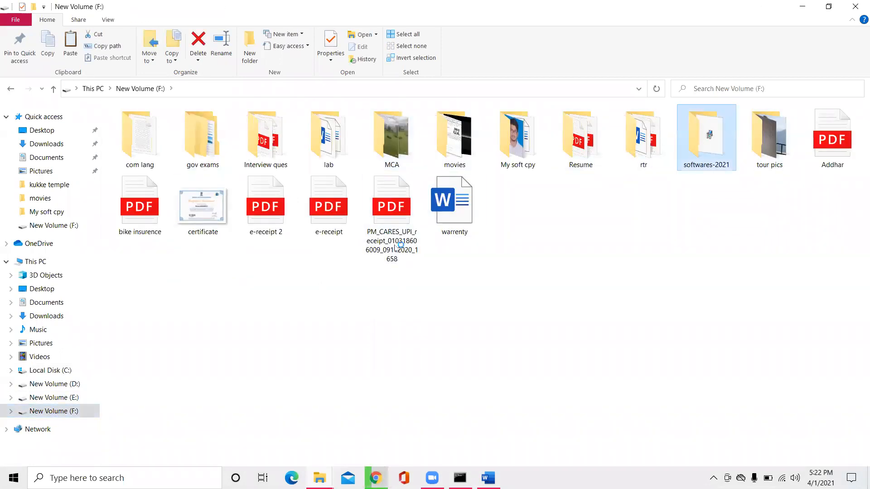
{"action": "double_click", "coordinate": [706, 143]}
{"action": "key", "text": "ctrl+v"}
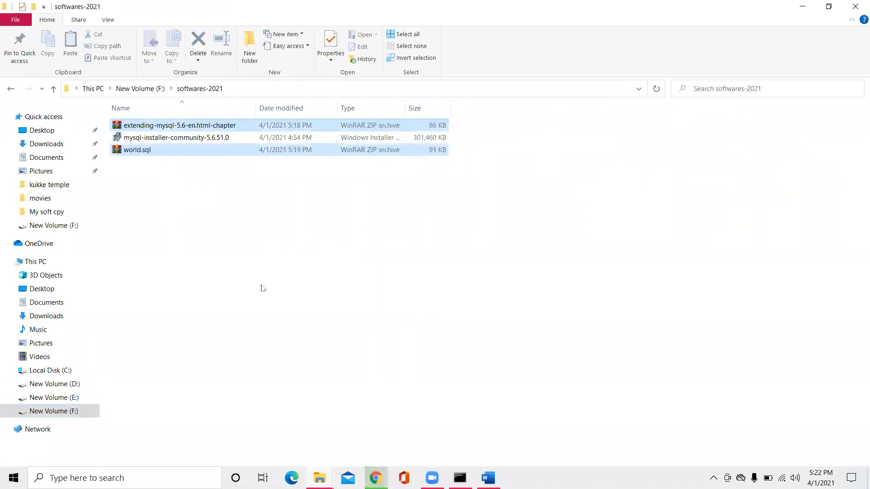
{"action": "left_click", "coordinate": [247, 224]}
Step: Extract world.sql into its own folder, enter it and copy the folder path from the address bar
{"action": "left_click", "coordinate": [146, 151]}
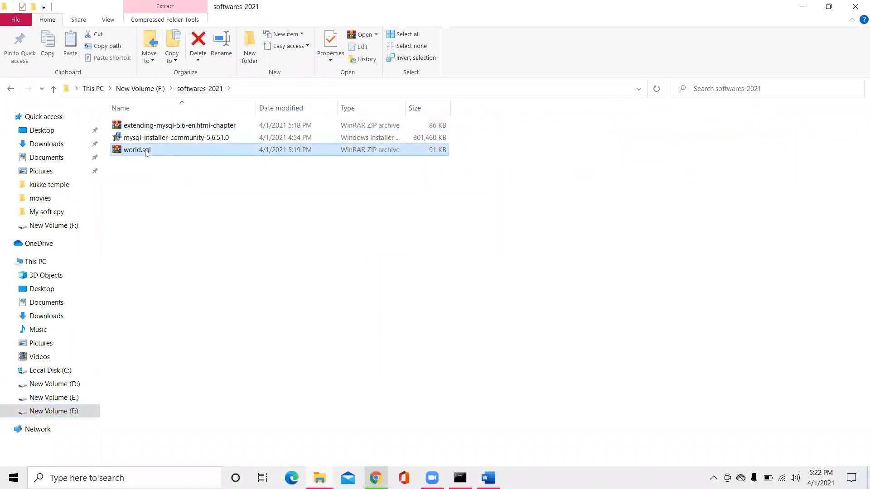
{"action": "right_click", "coordinate": [146, 151]}
{"action": "left_click", "coordinate": [178, 221]}
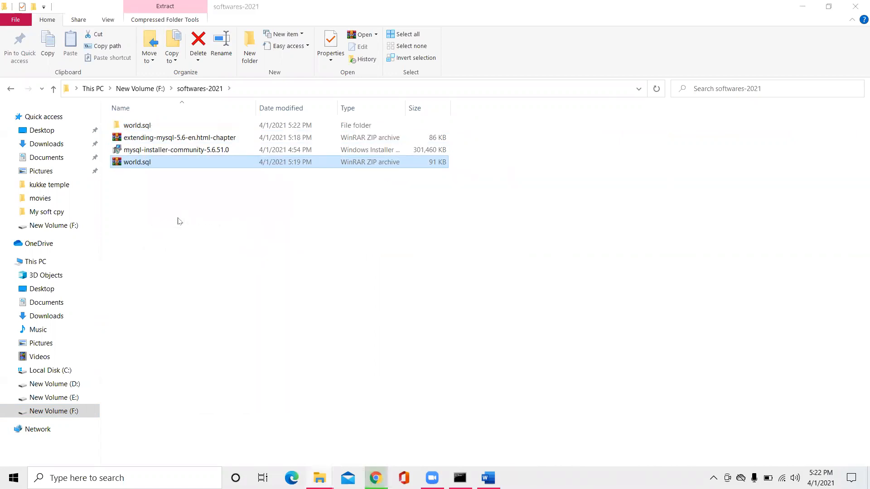
{"action": "left_click", "coordinate": [147, 130]}
{"action": "key", "text": "Return"}
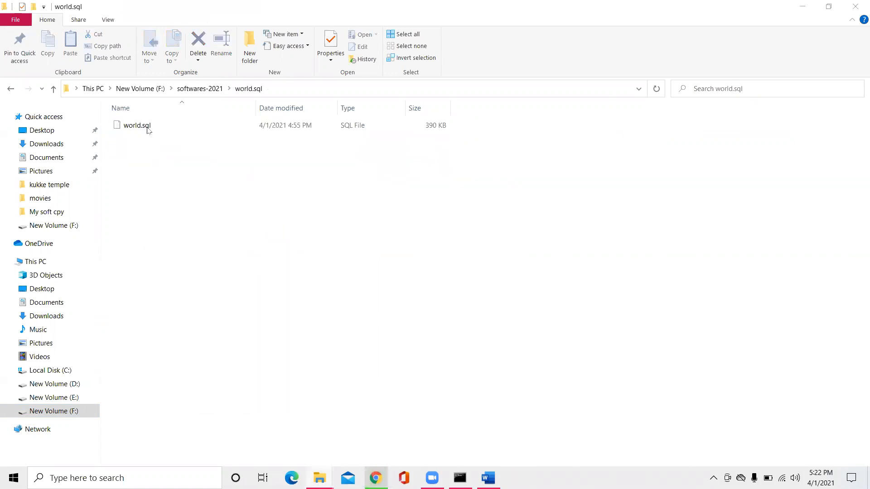
{"action": "left_click", "coordinate": [148, 130]}
{"action": "left_click", "coordinate": [306, 89]}
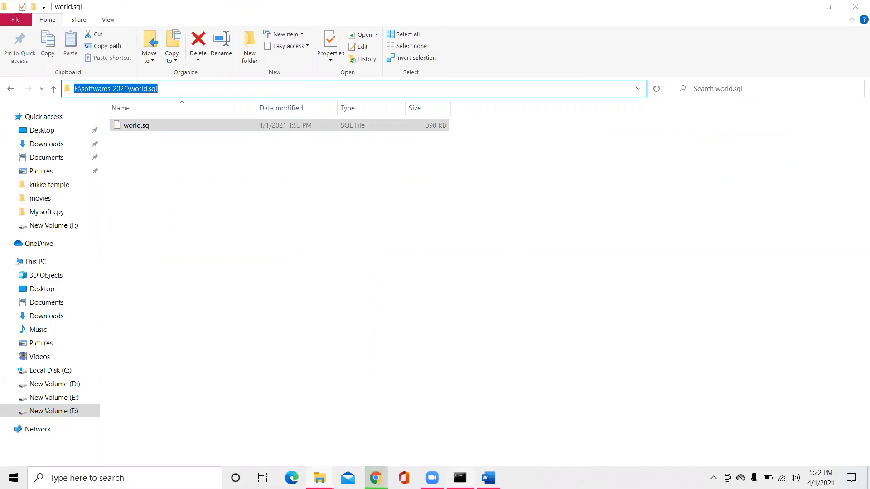
Step: Back in Command Prompt, exit the mysql client and clear the screen
{"action": "left_click", "coordinate": [459, 478]}
{"action": "left_click", "coordinate": [388, 378]}
{"action": "type", "text": "exit"}
{"action": "key", "text": "Return"}
{"action": "type", "text": "cls"}
{"action": "key", "text": "Return"}
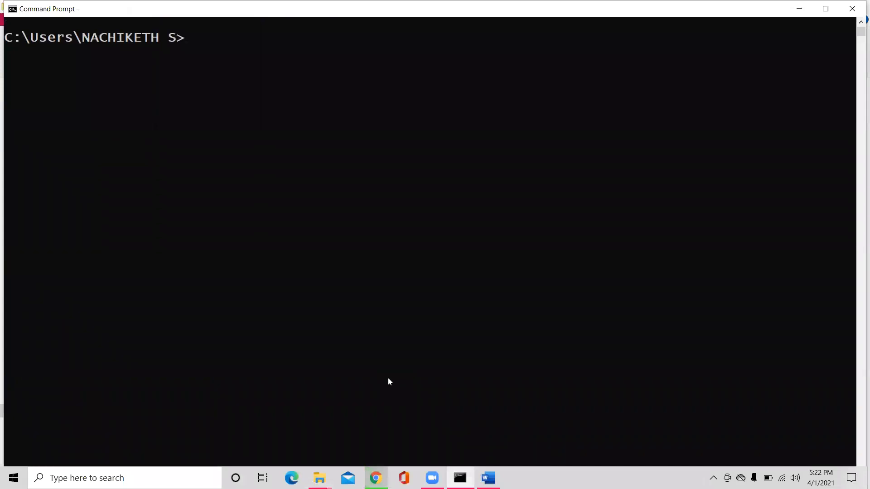
Step: Change directory to F:\softwares-2021\world.sql and switch the console to drive F:
{"action": "key", "text": "alt+Tab"}
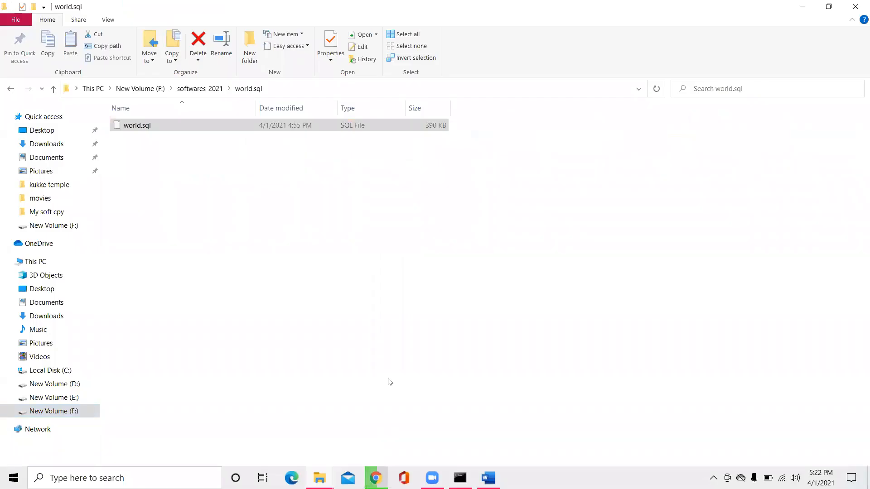
{"action": "key", "text": "alt+Tab"}
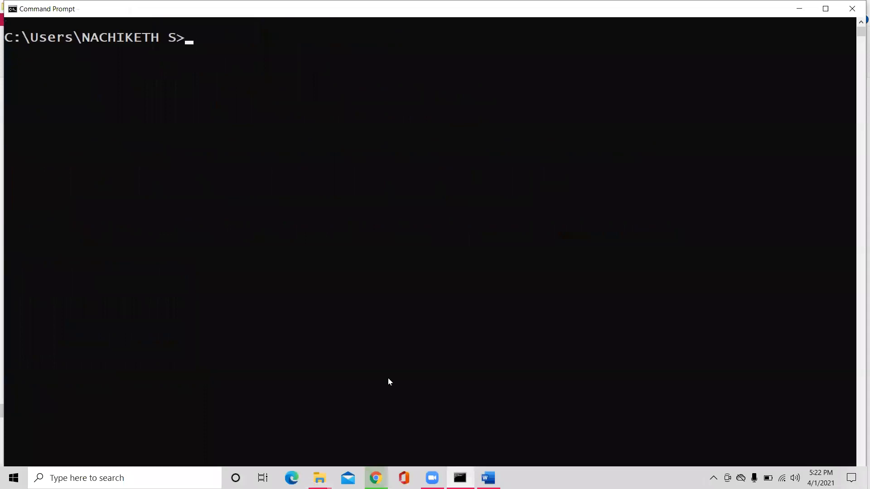
{"action": "type", "text": "cd"}
{"action": "type", "text": "F:\\softwares-2021\\world.sql"}
{"action": "key", "text": "Return"}
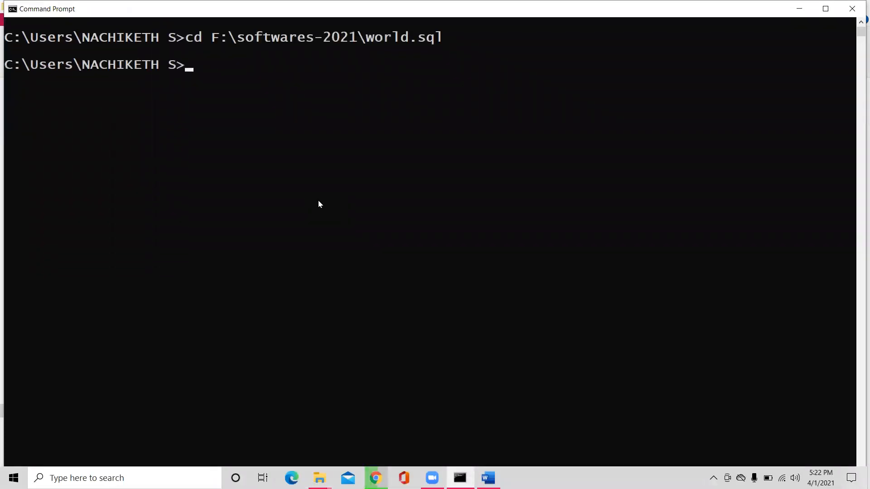
{"action": "type", "text": "f:"}
{"action": "key", "text": "Return"}
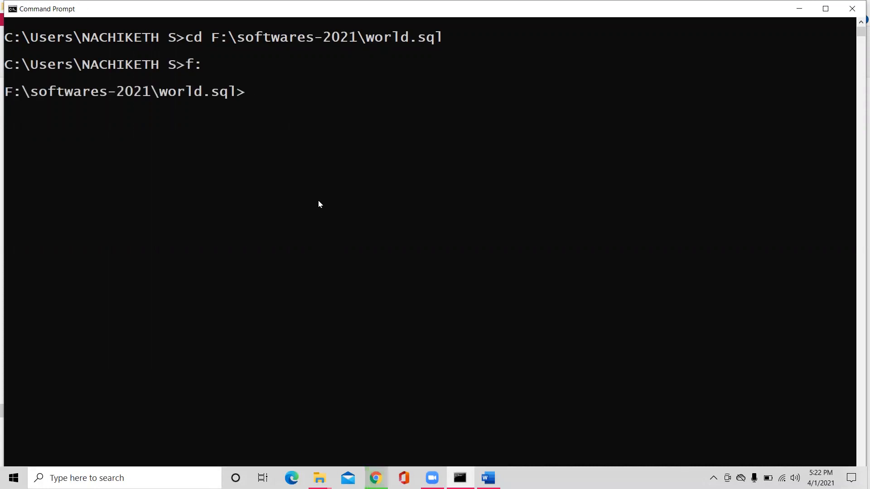
{"action": "type", "text": "mysql -u root"}
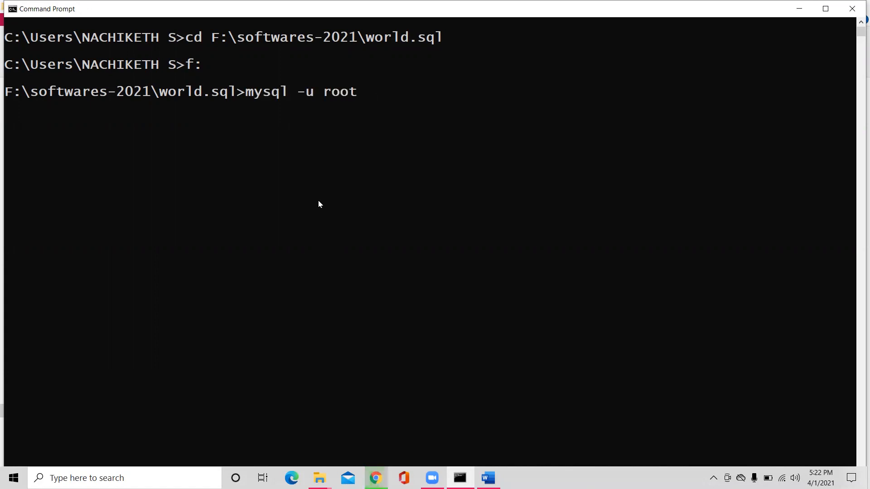
{"action": "type", "text": " -p"}
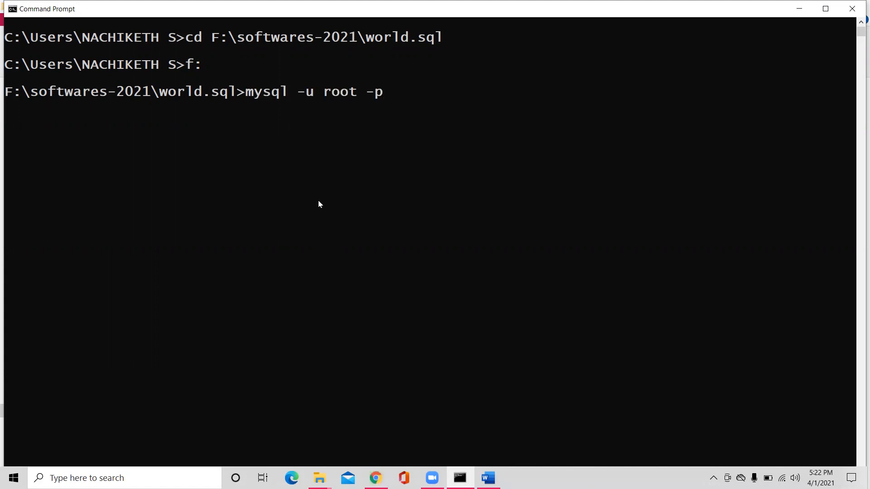
{"action": "type", "text": " -t"}
{"action": "type", "text": " < world.sql"}
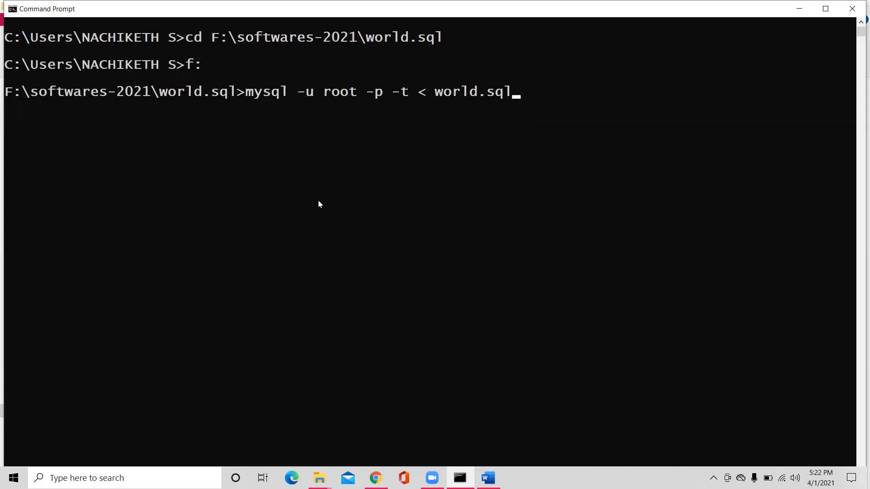
Step: Run mysql -u root -p -t < world.sql, rerunning with the correct password after access denied
{"action": "key", "text": "Return"}
{"action": "type", "text": "***"}
{"action": "key", "text": "Return"}
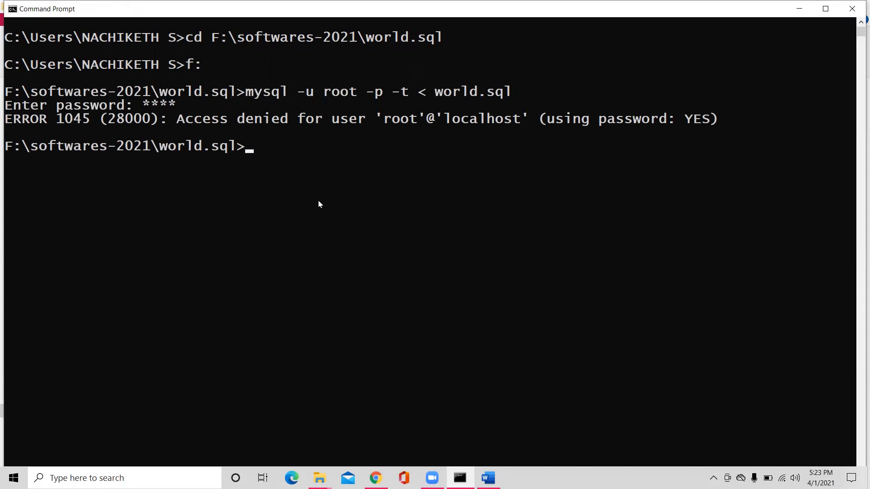
{"action": "key", "text": "Up"}
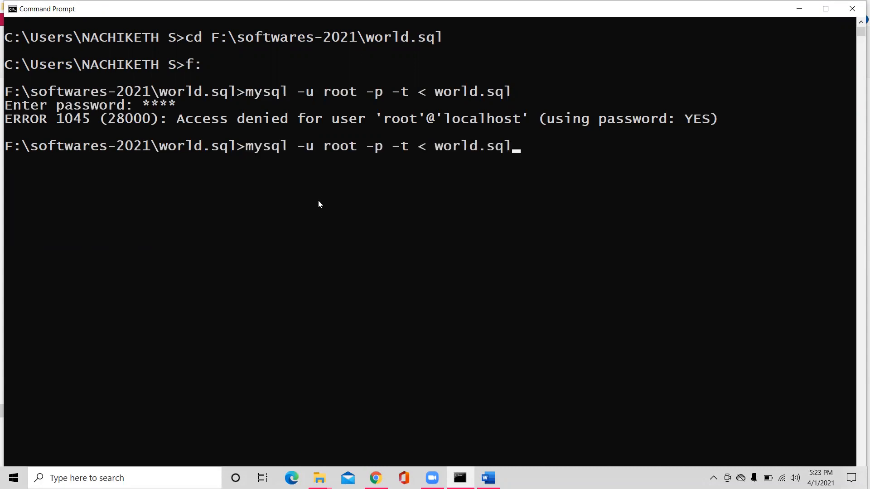
{"action": "key", "text": "Return"}
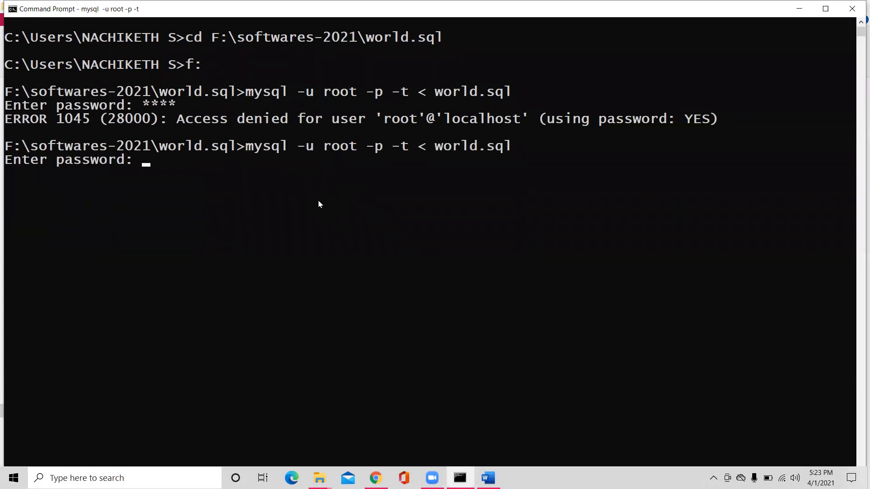
{"action": "type", "text": "root"}
{"action": "key", "text": "Return"}
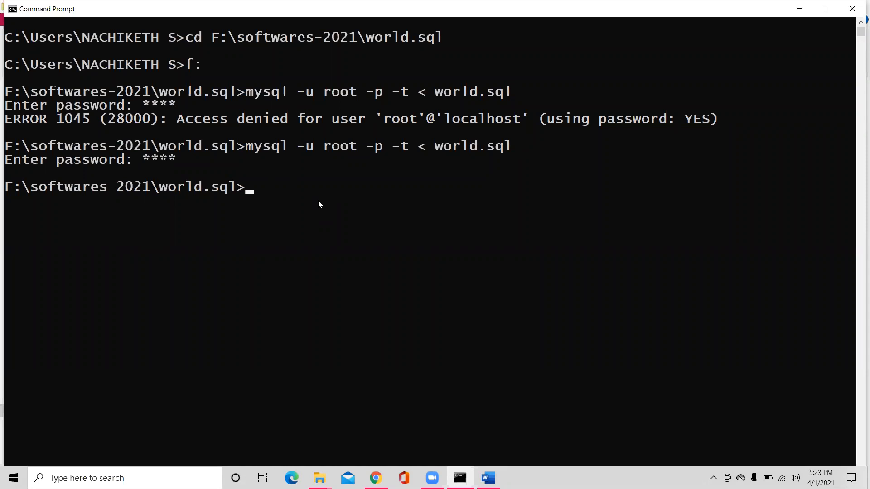
{"action": "key", "text": "alt+Tab"}
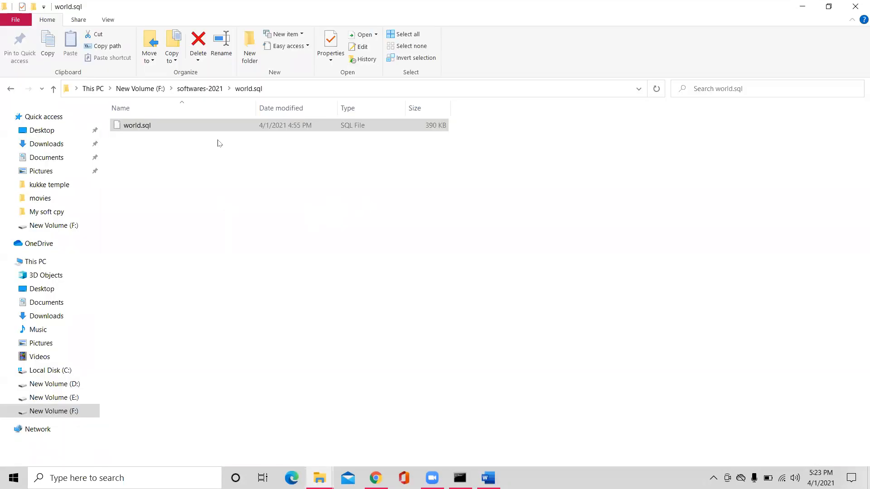
Step: Paste the test_db-master archive from Downloads into F:\softwares-2021 and extract it to its own folder
{"action": "mouse_move", "coordinate": [45, 275]}
{"action": "left_click", "coordinate": [46, 144]}
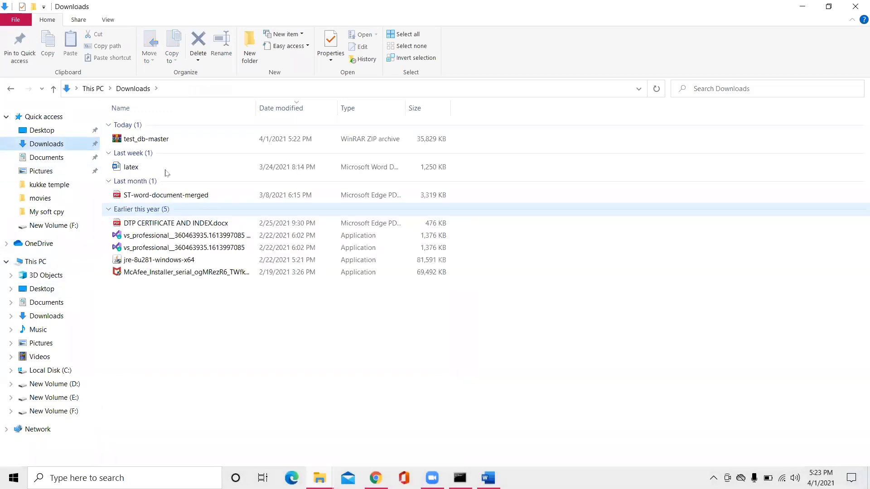
{"action": "left_click", "coordinate": [145, 139]}
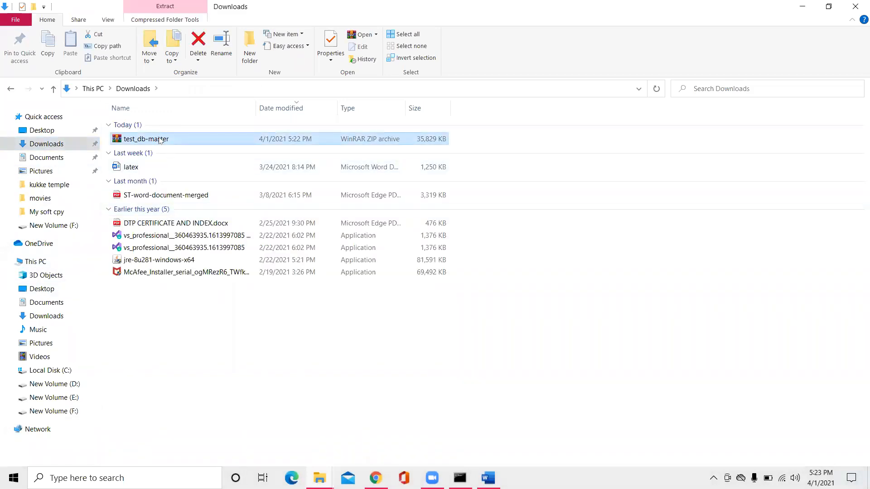
{"action": "left_click", "coordinate": [53, 410]}
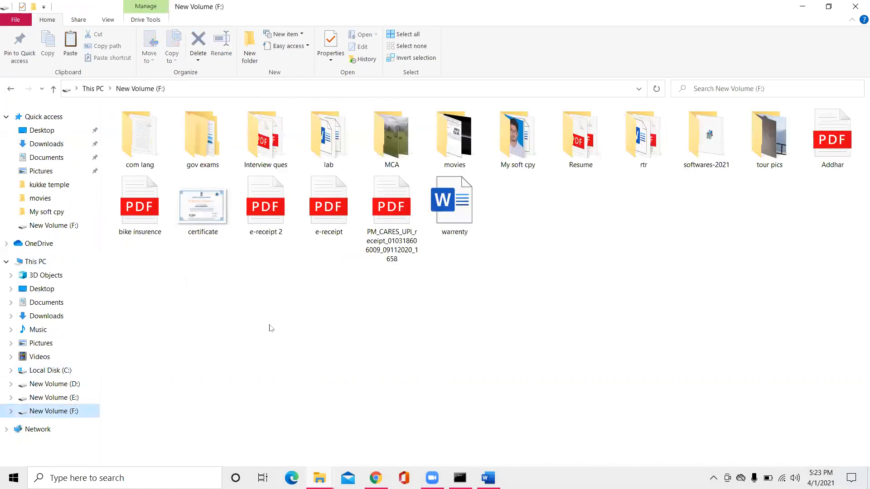
{"action": "double_click", "coordinate": [706, 140]}
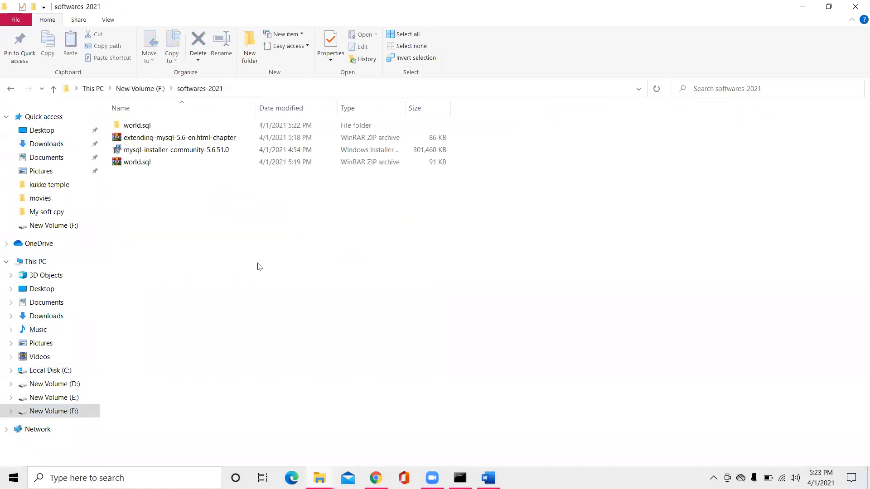
{"action": "key", "text": "ctrl+v"}
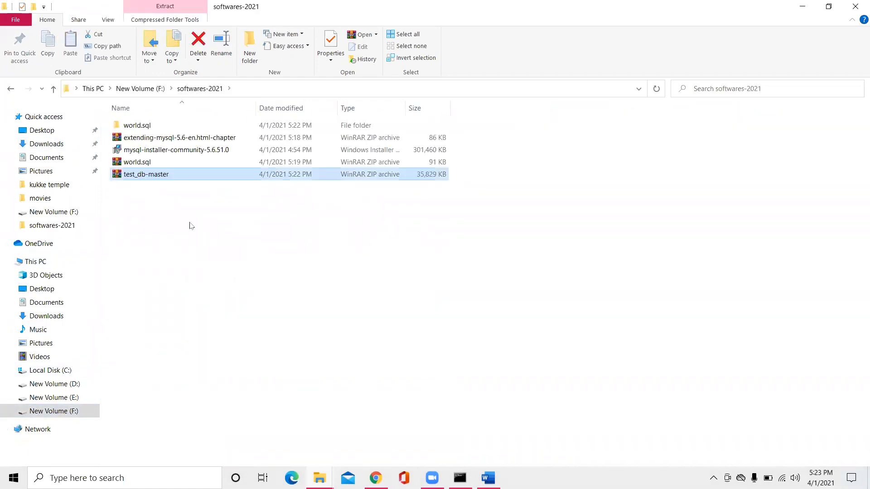
{"action": "right_click", "coordinate": [163, 179]}
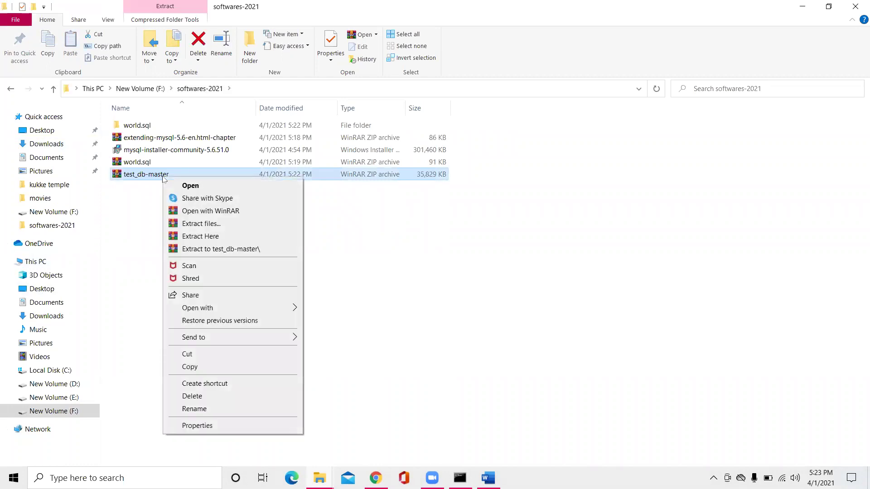
{"action": "left_click", "coordinate": [187, 248]}
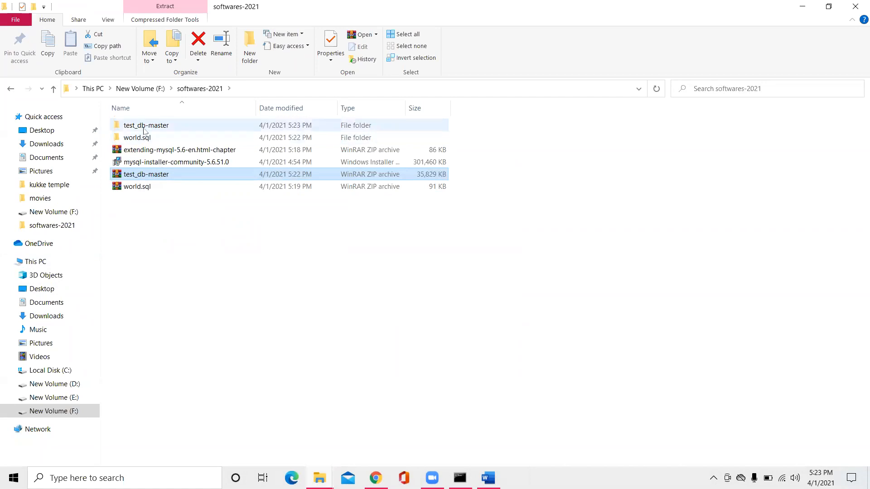
Step: Enter the inner test_db-master folder holding employees.sql and copy its full path
{"action": "double_click", "coordinate": [145, 125]}
{"action": "double_click", "coordinate": [146, 125]}
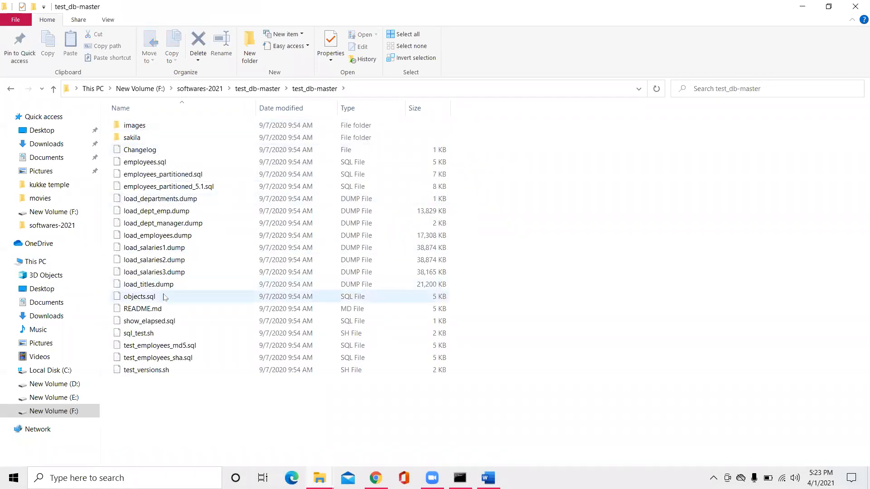
{"action": "left_click", "coordinate": [139, 161]}
{"action": "left_click", "coordinate": [386, 88]}
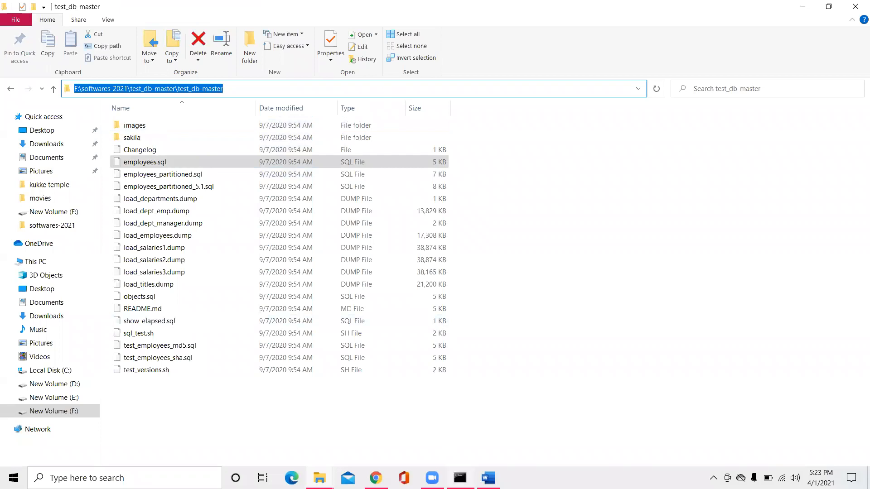
{"action": "key", "text": "alt+Tab"}
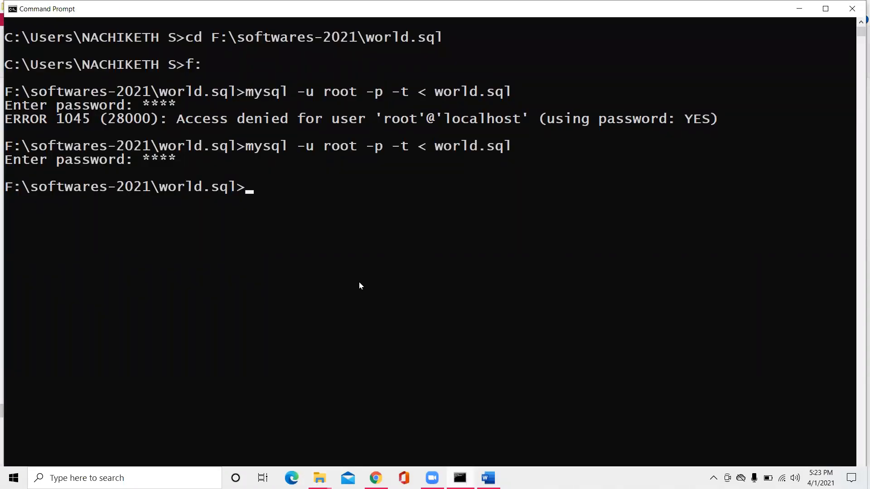
{"action": "type", "text": "cd"}
Step: cd into test_db-master and rerun the import command with employees.sql in place of world.sql
{"action": "type", "text": "F:\\softwares-2021\\test_db-master\\test_db-master"}
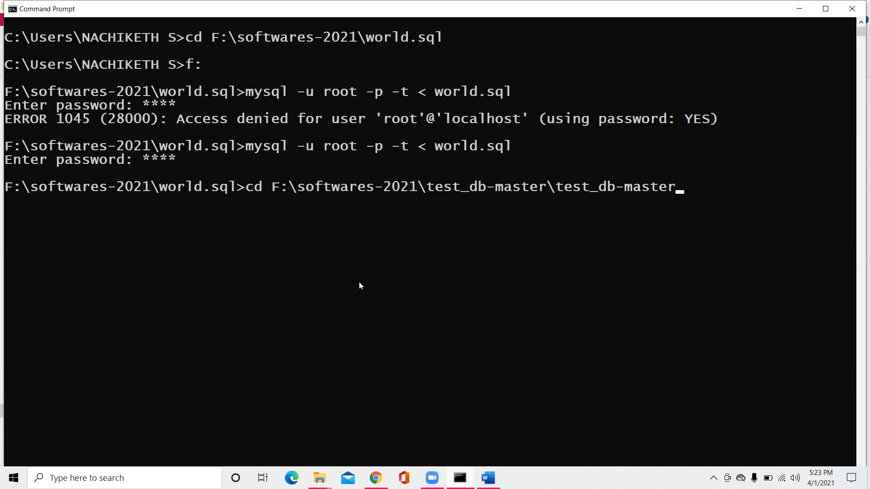
{"action": "key", "text": "Return"}
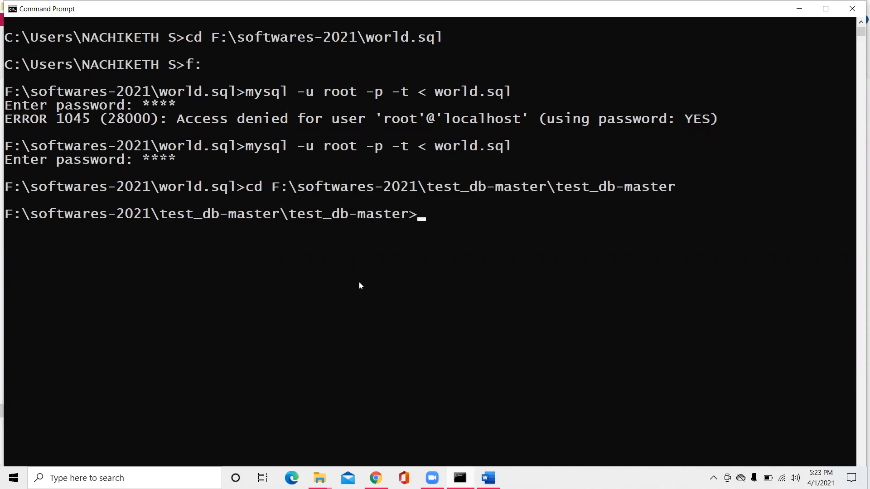
{"action": "key", "text": "Up"}
{"action": "key", "text": "Up"}
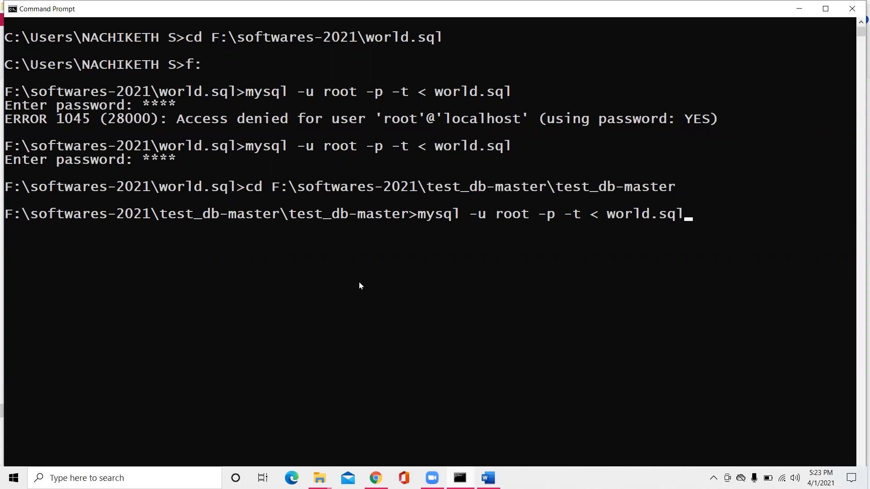
{"action": "key", "text": "BackSpace"}
{"action": "key", "text": "BackSpace"}
{"action": "key", "text": "BackSpace"}
{"action": "key", "text": "BackSpace"}
{"action": "key", "text": "BackSpace"}
{"action": "key", "text": "BackSpace"}
{"action": "key", "text": "BackSpace"}
{"action": "key", "text": "BackSpace"}
{"action": "type", "text": "employees.sql"}
{"action": "key", "text": "Return"}
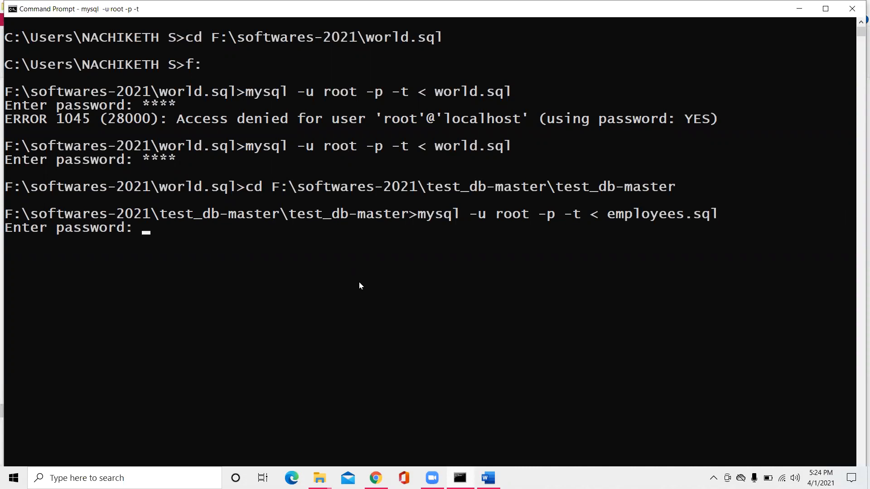
{"action": "type", "text": "****"}
{"action": "key", "text": "Return"}
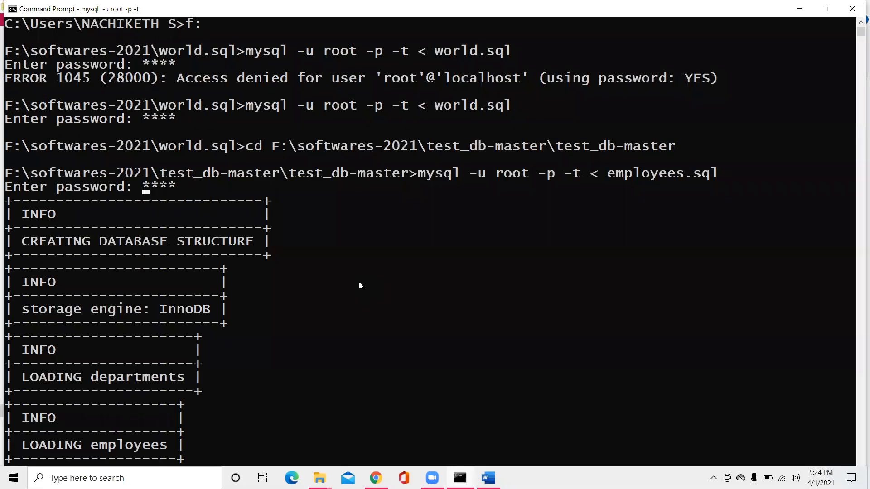
{"action": "scroll", "coordinate": [359, 282], "scroll_direction": "down", "scroll_amount": 3}
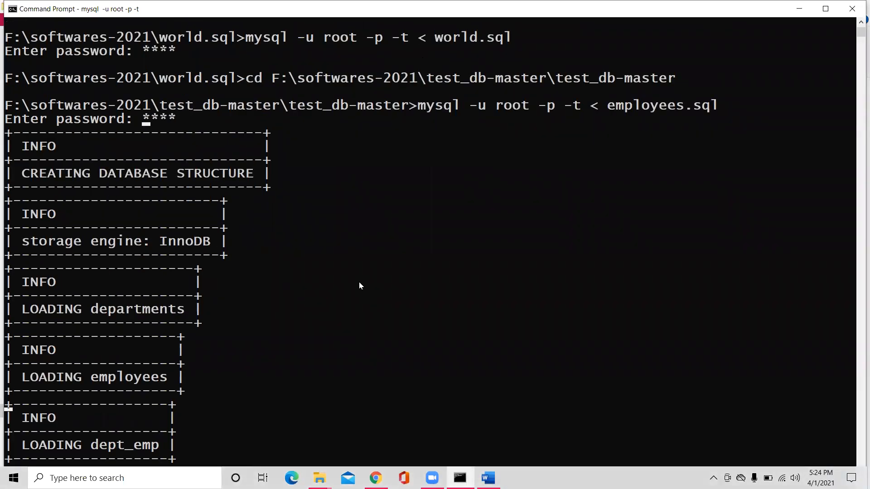
{"action": "scroll", "coordinate": [359, 282], "scroll_direction": "down", "scroll_amount": 3}
{"action": "scroll", "coordinate": [359, 283], "scroll_direction": "down", "scroll_amount": 3}
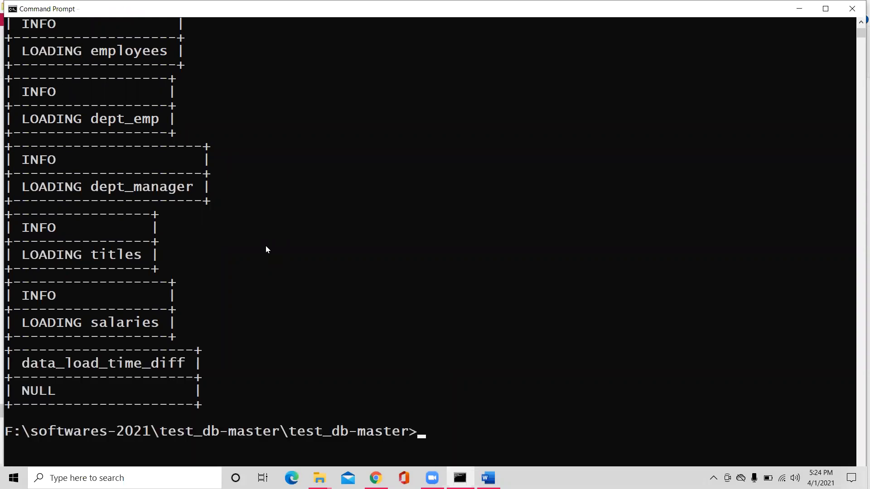
{"action": "type", "text": "cls"}
Step: Clear the screen, go to F:\ and log into MySQL as root, retrying after a wrong password
{"action": "key", "text": "Return"}
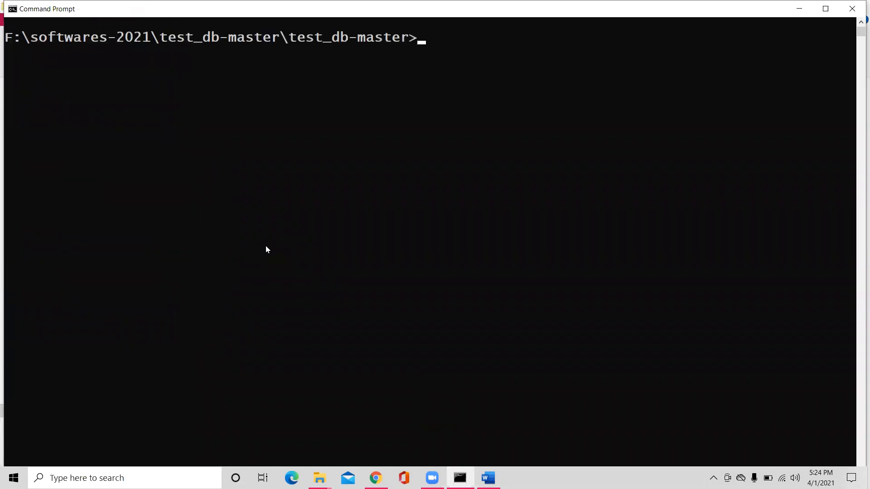
{"action": "type", "text": "cd\\"}
{"action": "key", "text": "Return"}
{"action": "type", "text": "mysql -u root -p"}
{"action": "key", "text": "Return"}
{"action": "type", "text": "****"}
{"action": "key", "text": "Return"}
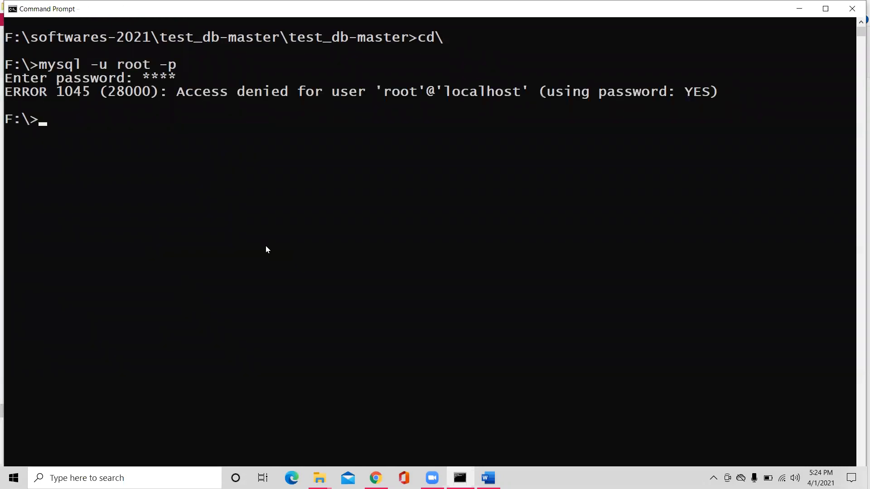
{"action": "key", "text": "Up"}
{"action": "key", "text": "Return"}
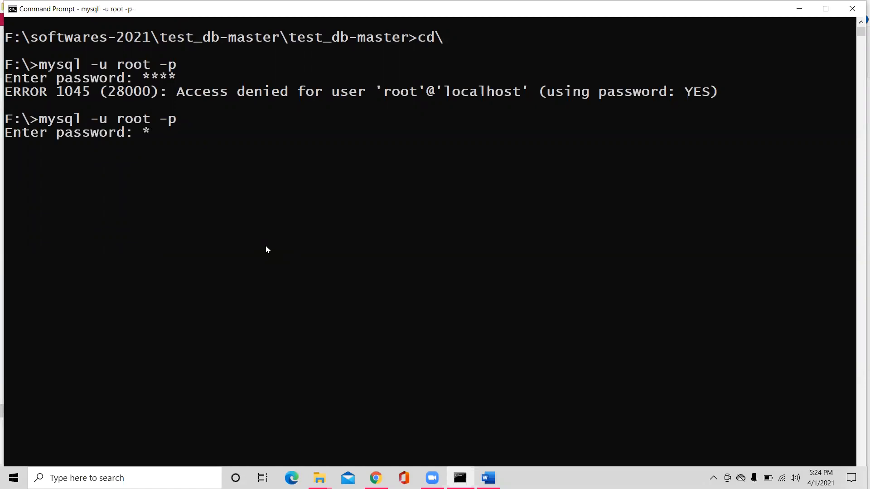
{"action": "type", "text": "oot"}
{"action": "key", "text": "Return"}
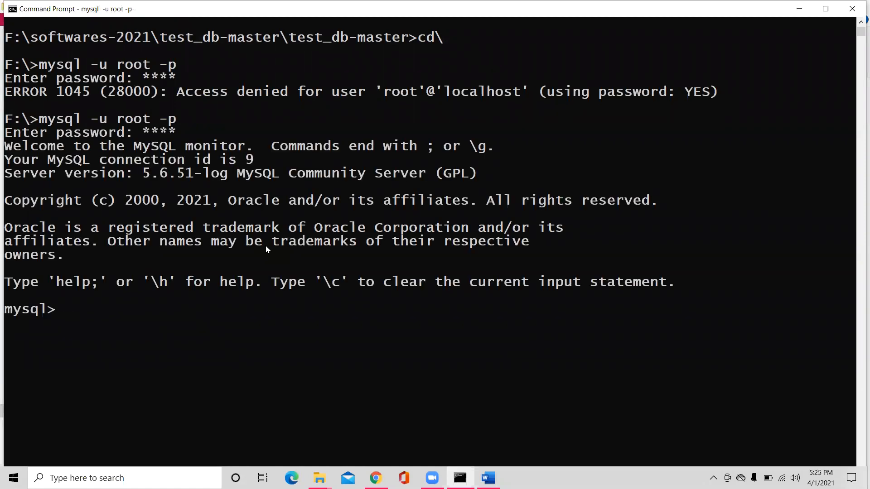
{"action": "type", "text": "show databases;"}
Step: Run show databases; to list employees and world among the server's databases
{"action": "key", "text": "Return"}
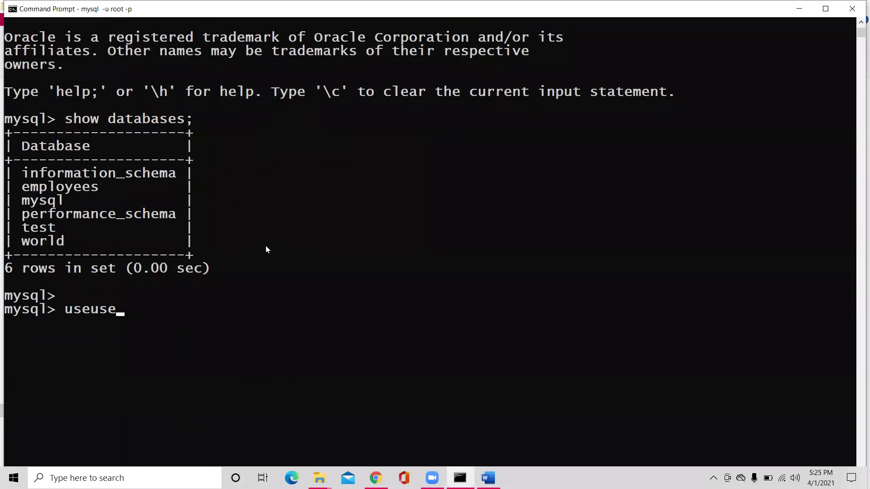
Step: Run use world; show tables; then use employees; show tables; to list each database's tables
{"action": "key", "text": "BackSpace"}
{"action": "key", "text": "BackSpace"}
{"action": "key", "text": "BackSpace"}
{"action": "key", "text": "BackSpace"}
{"action": "key", "text": "BackSpace"}
{"action": "key", "text": "BackSpace"}
{"action": "type", "text": "use world;"}
{"action": "key", "text": "Return"}
{"action": "type", "text": "show tables;"}
{"action": "key", "text": "Return"}
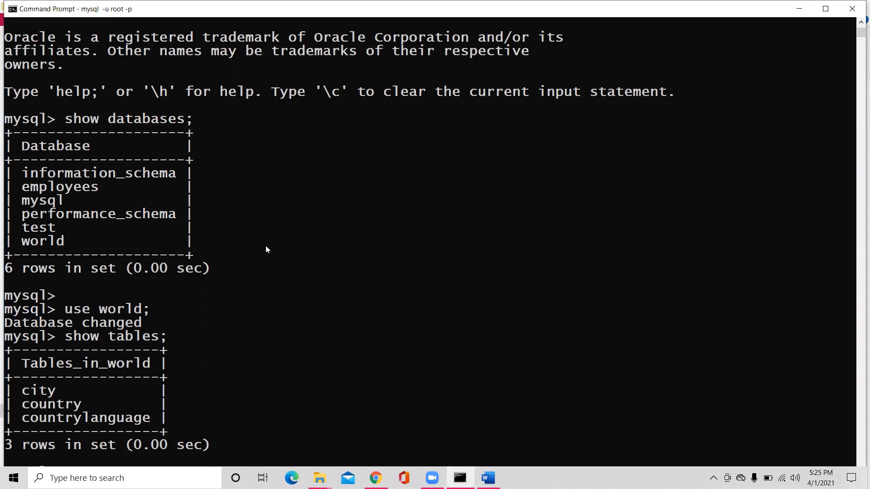
{"action": "key", "text": "Return"}
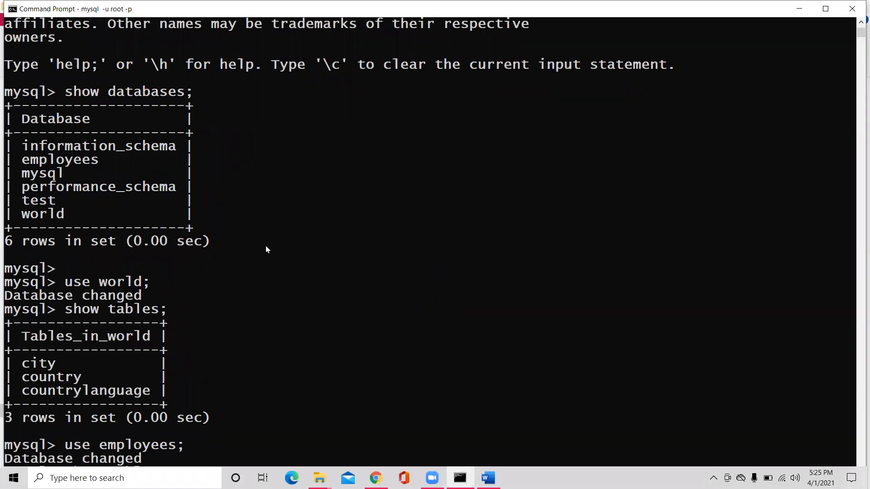
{"action": "type", "text": "show tables;"}
{"action": "key", "text": "Return"}
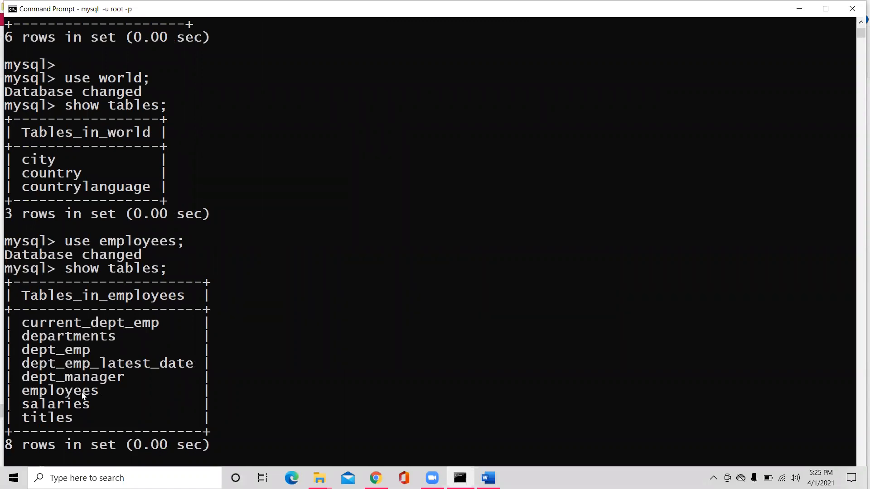
{"action": "scroll", "coordinate": [335, 370], "scroll_direction": "down", "scroll_amount": 5}
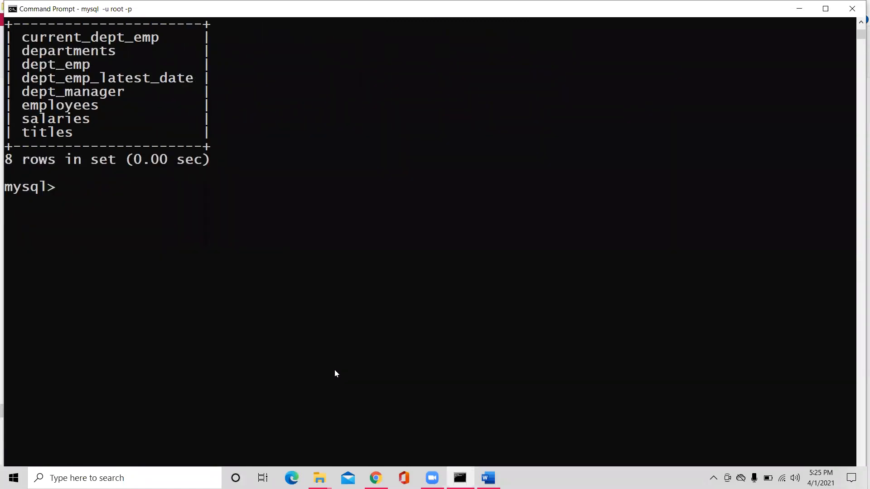
{"action": "type", "text": "use "}
{"action": "type", "text": "world;"}
Step: Run use world; and select * from city; returning 4079 rows, then exit the MySQL monitor
{"action": "key", "text": "Return"}
{"action": "type", "text": "select * from city;"}
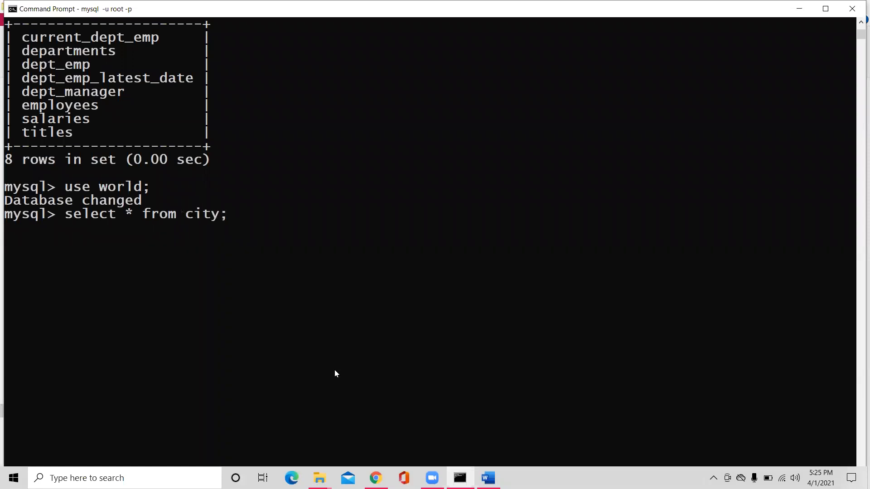
{"action": "key", "text": "Return"}
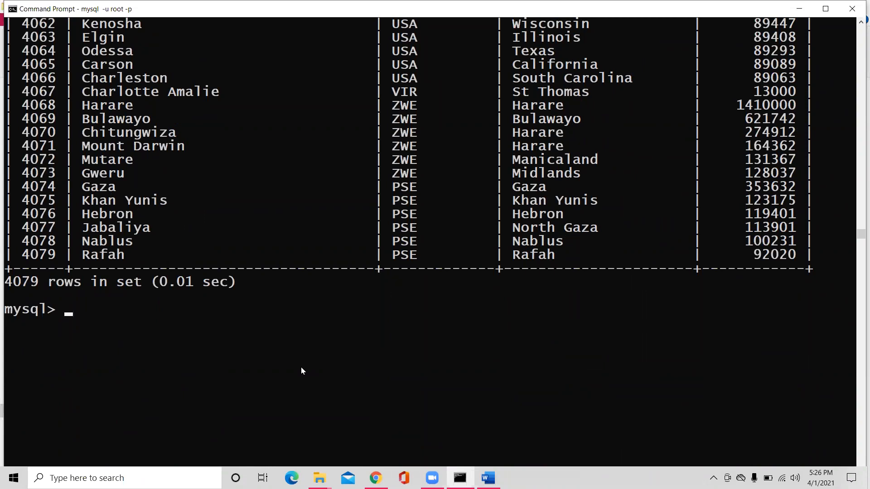
{"action": "type", "text": "exit"}
{"action": "key", "text": "Return"}
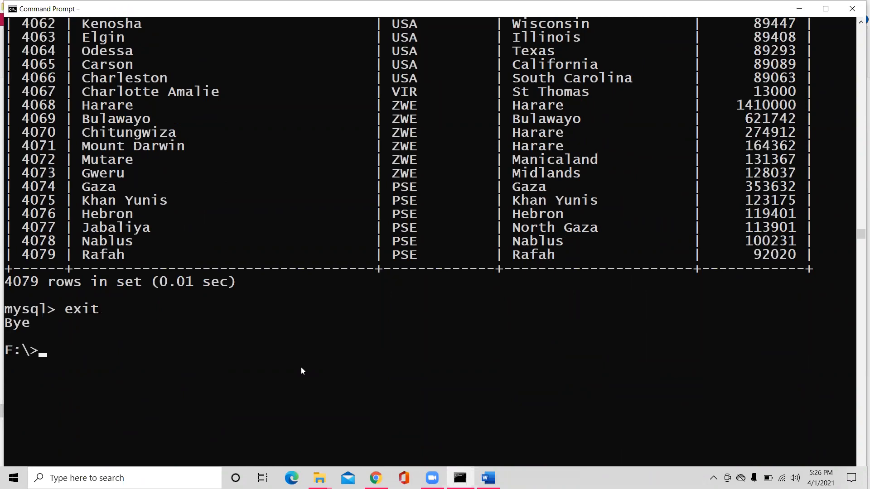